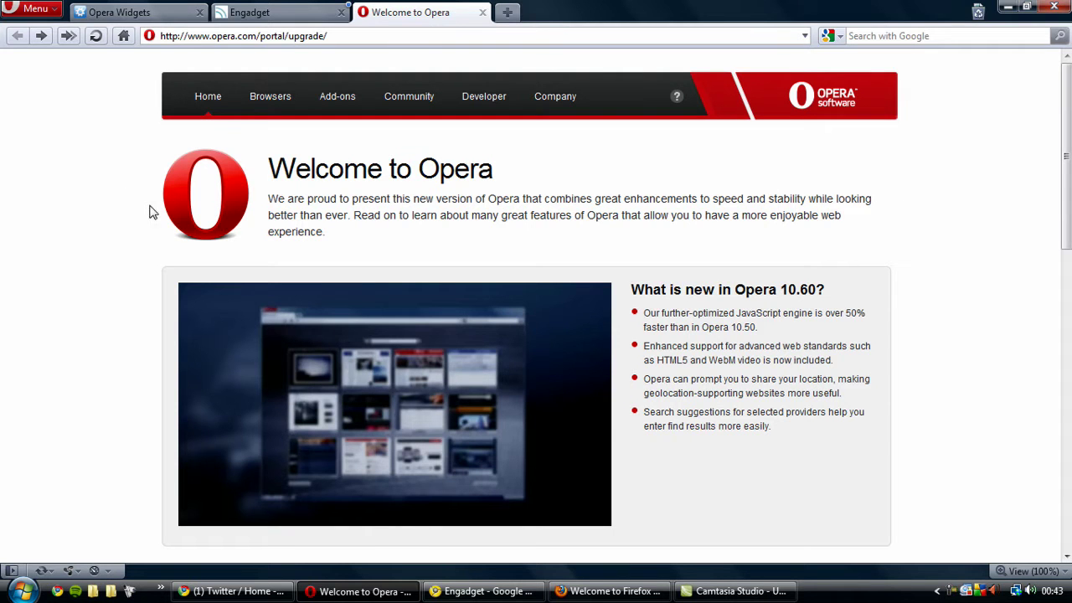
- Flip to Firefox and back to Opera, then open and close Opera's main menu
{"action": "left_click", "coordinate": [610, 591]}
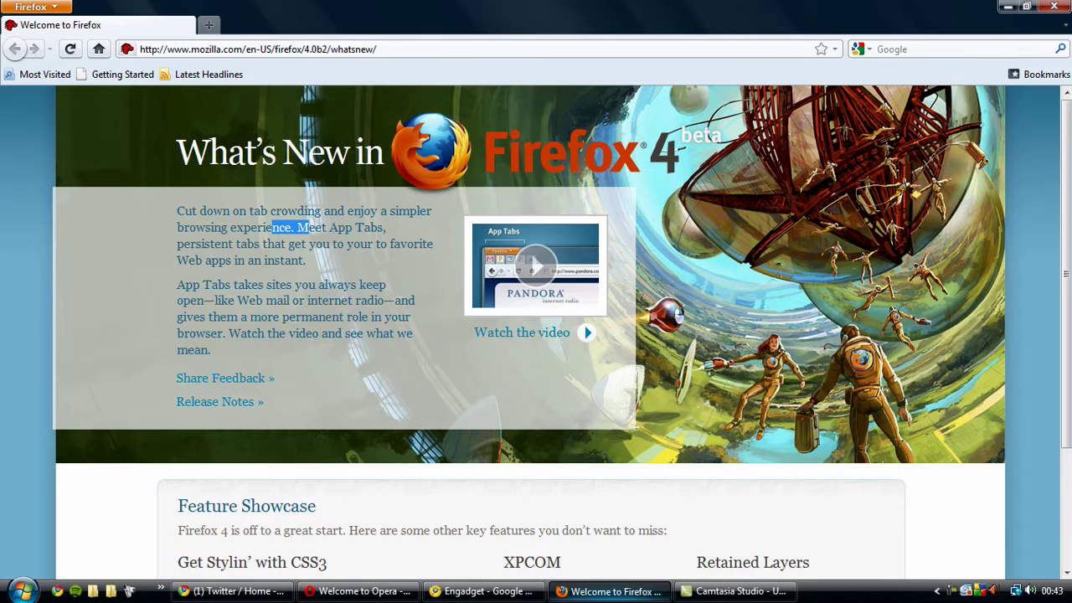
{"action": "left_click", "coordinate": [364, 591]}
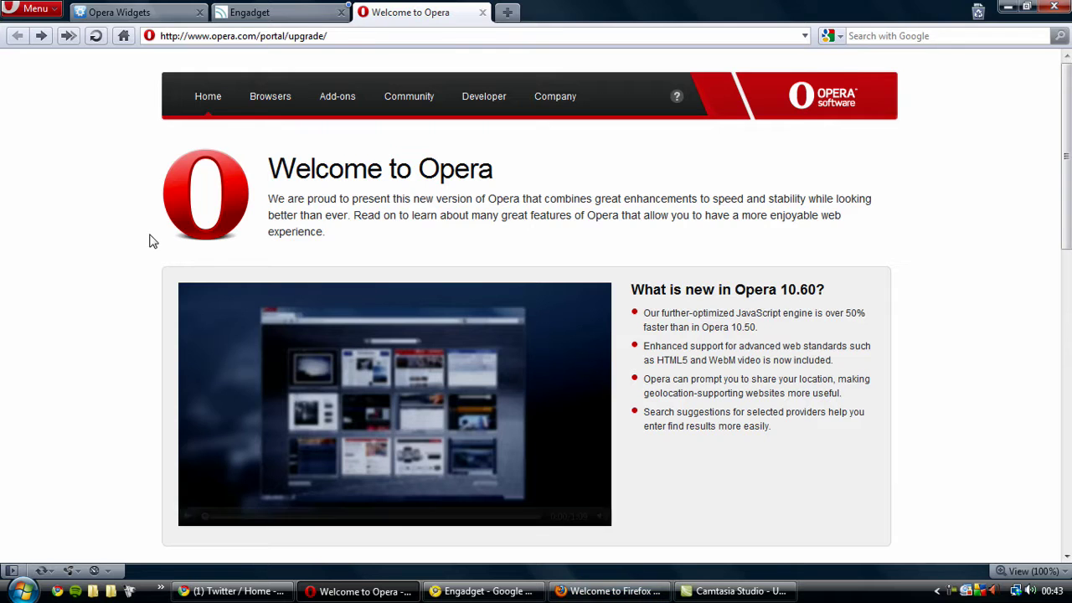
{"action": "left_click", "coordinate": [50, 15]}
{"action": "left_click", "coordinate": [49, 15]}
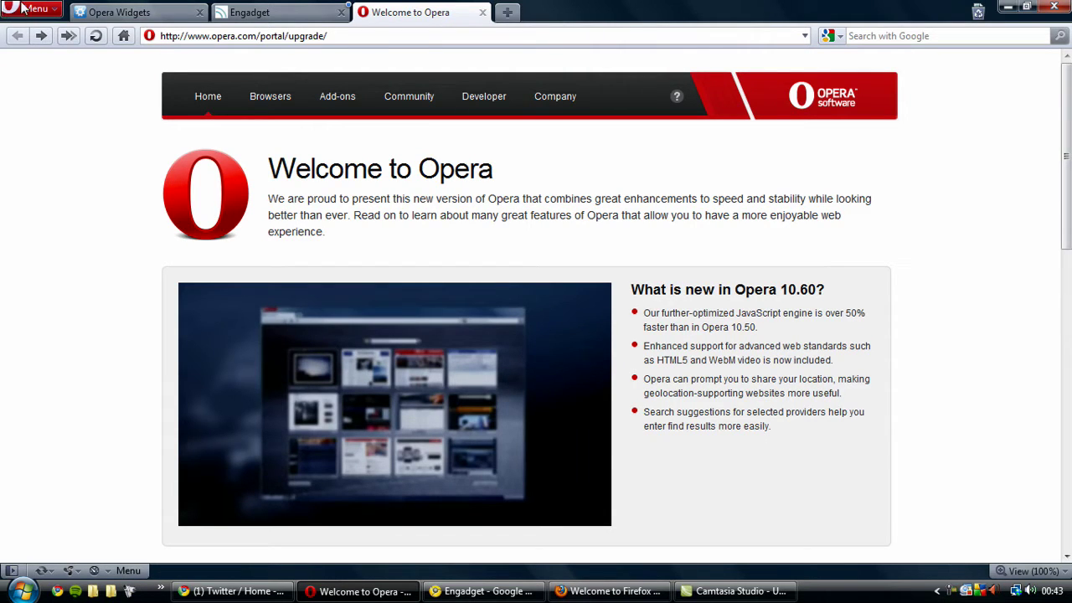
- Compare Firefox's main menu with Opera's main menu, opening and closing each
{"action": "left_click", "coordinate": [607, 591]}
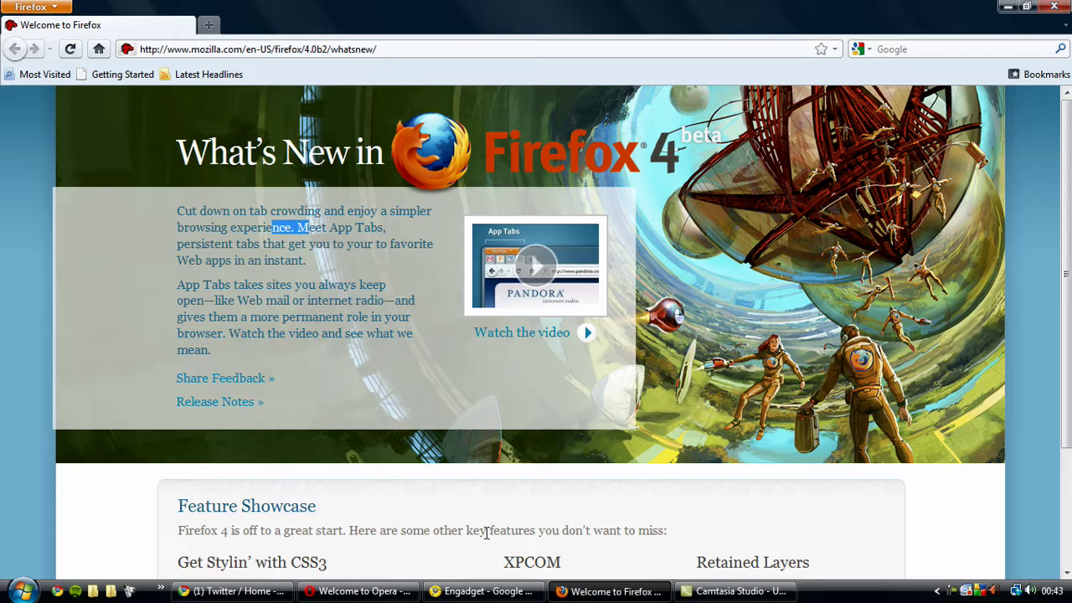
{"action": "left_click", "coordinate": [42, 6]}
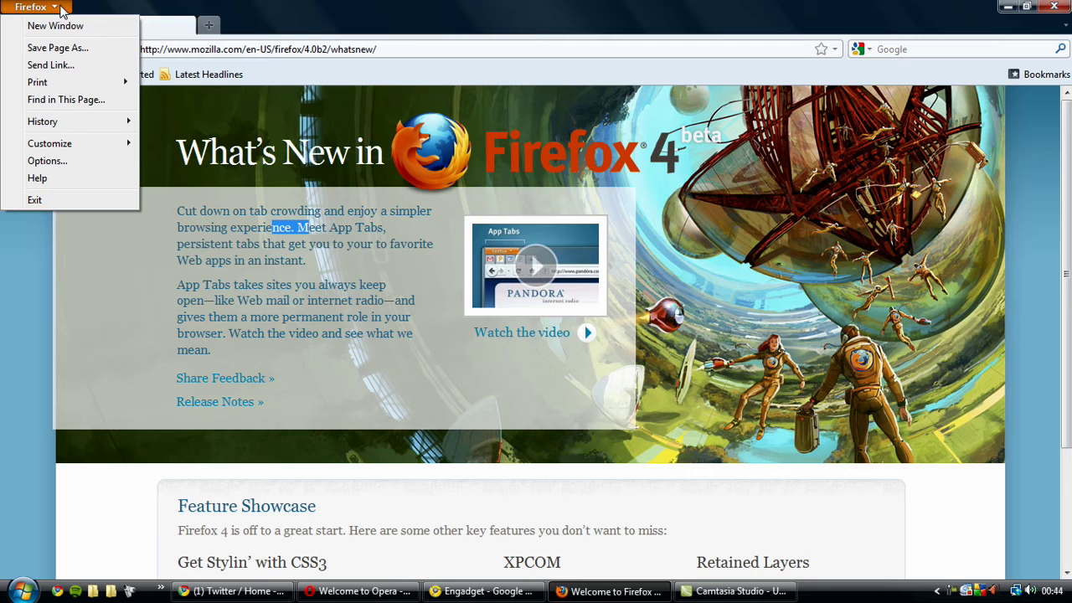
{"action": "left_click", "coordinate": [29, 267]}
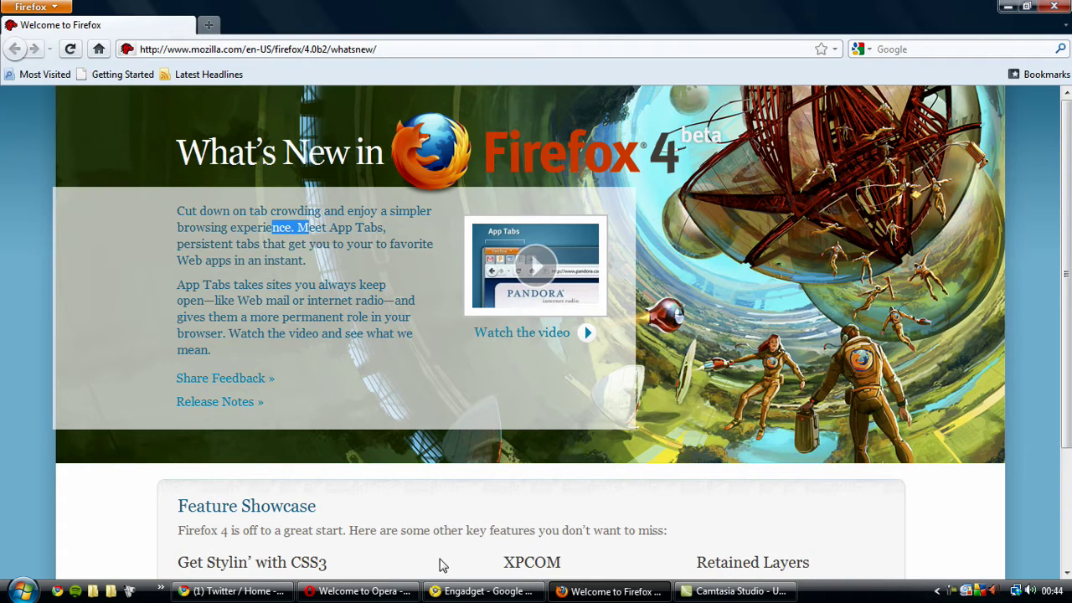
{"action": "left_click", "coordinate": [359, 591]}
{"action": "left_click", "coordinate": [52, 10]}
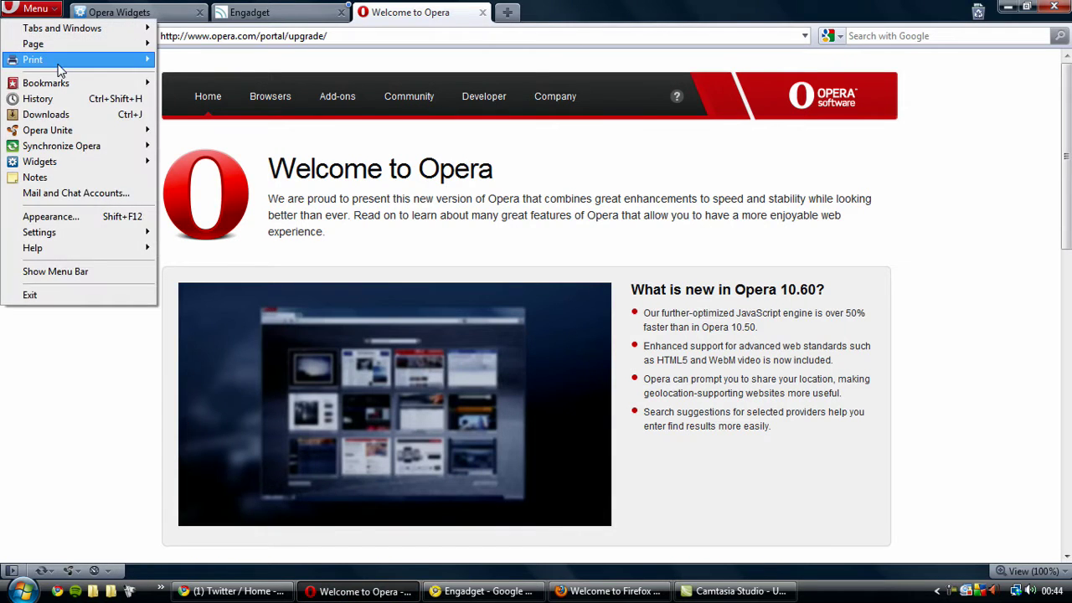
{"action": "left_click", "coordinate": [82, 342]}
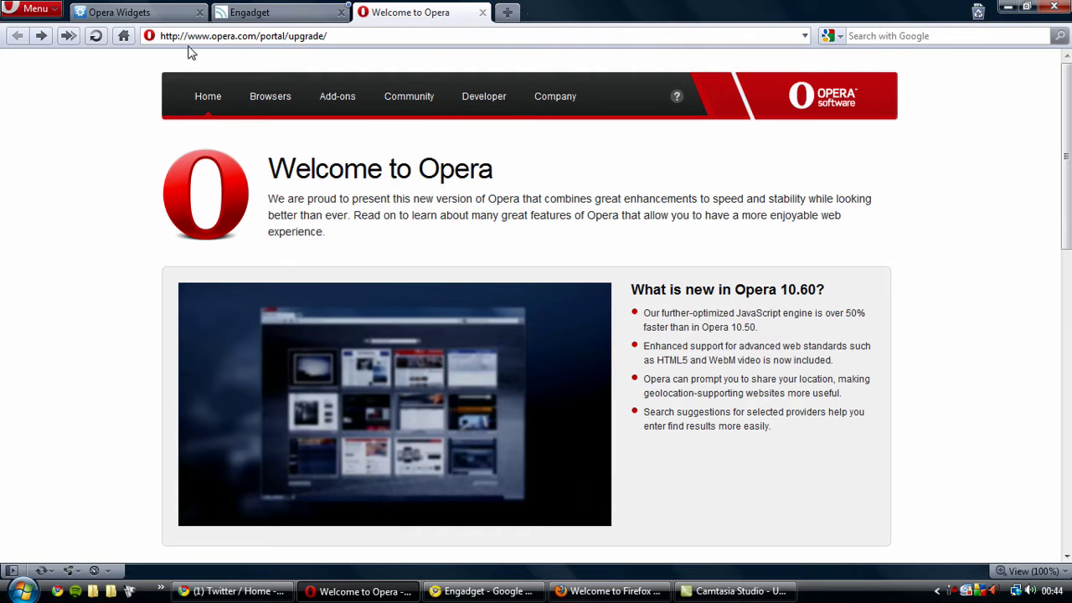
- View the Opera Widgets tab, return to Welcome to Opera, then alternate windows ending on Firefox
{"action": "left_click", "coordinate": [130, 17]}
{"action": "left_click", "coordinate": [413, 14]}
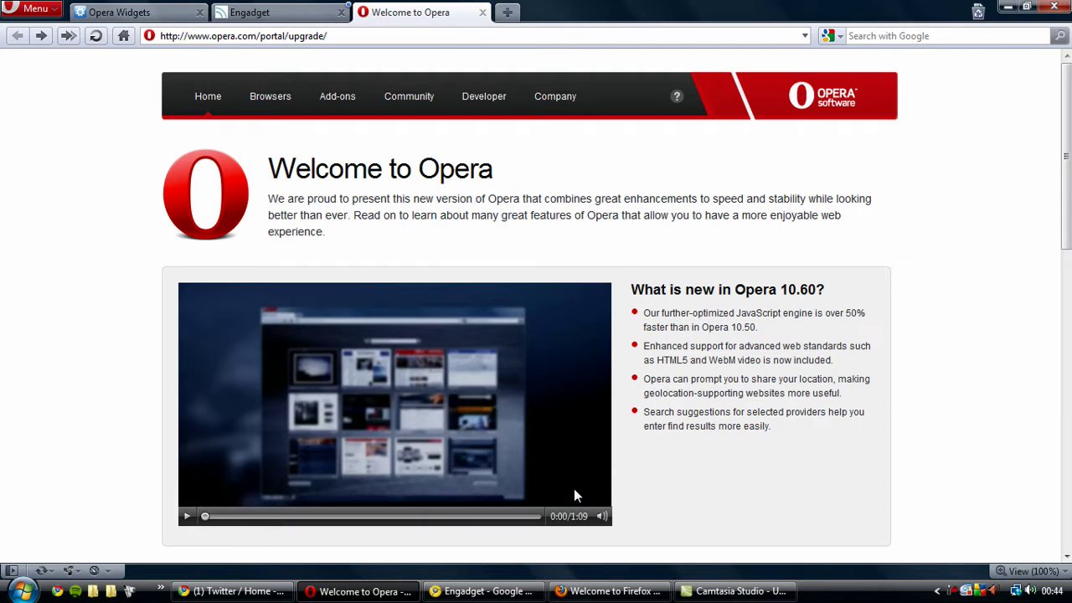
{"action": "left_click", "coordinate": [609, 591]}
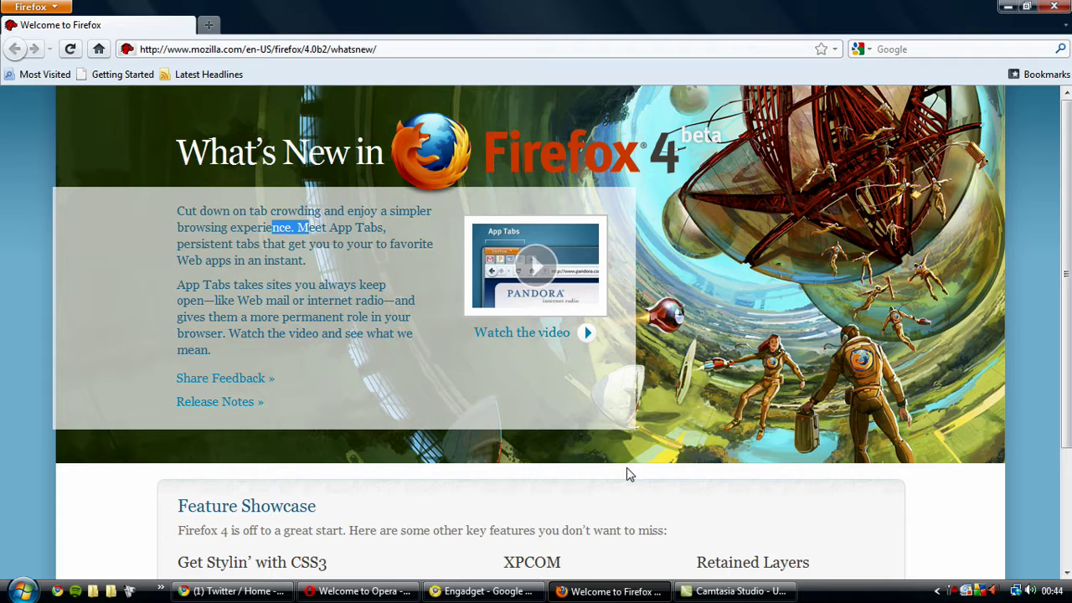
{"action": "left_click", "coordinate": [386, 594]}
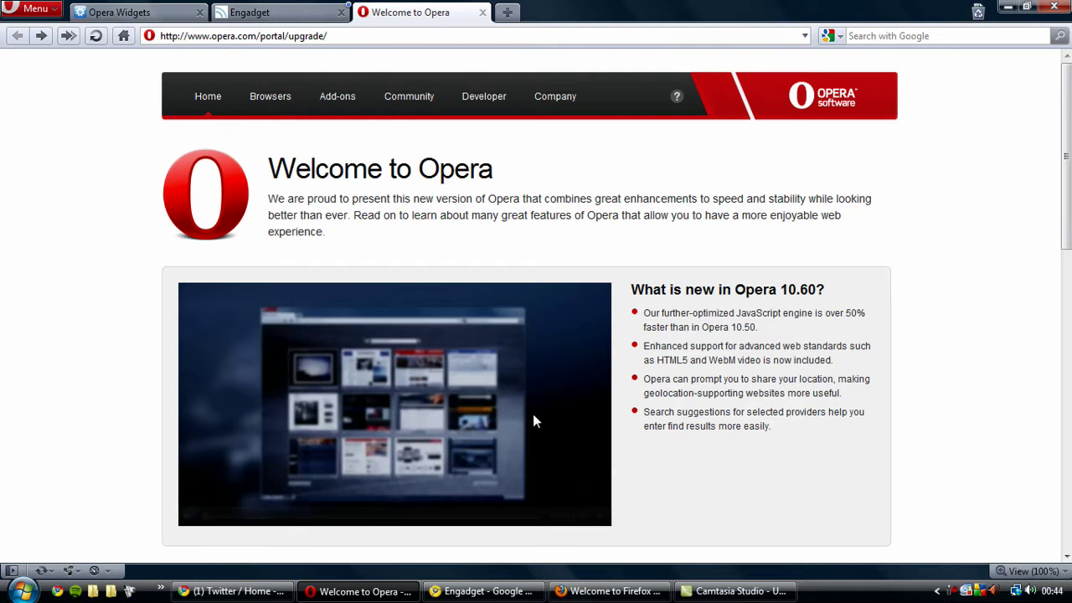
{"action": "left_click", "coordinate": [604, 592]}
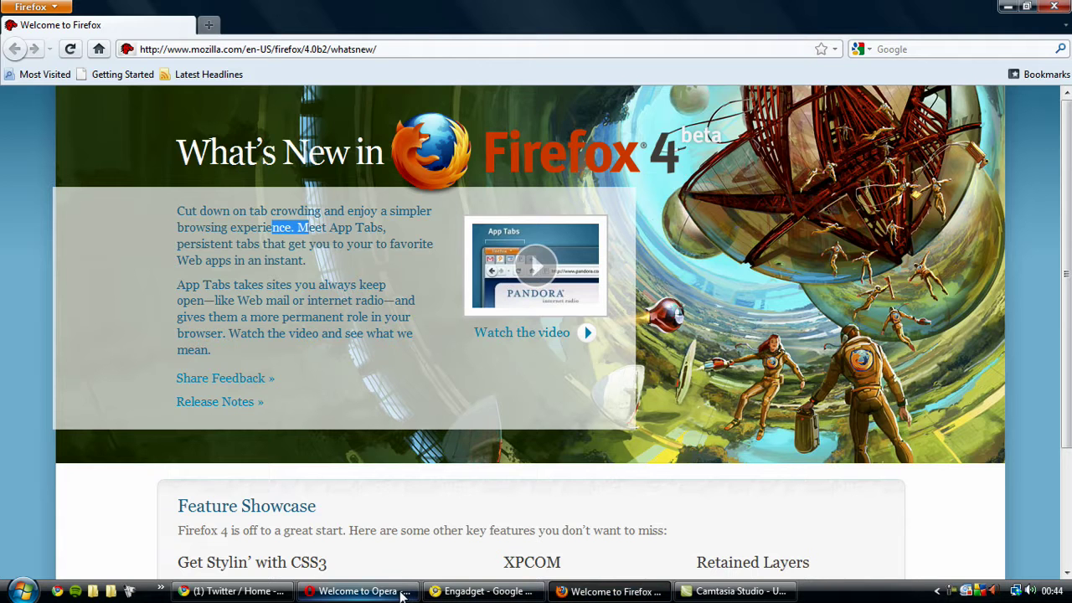
{"action": "left_click", "coordinate": [368, 592]}
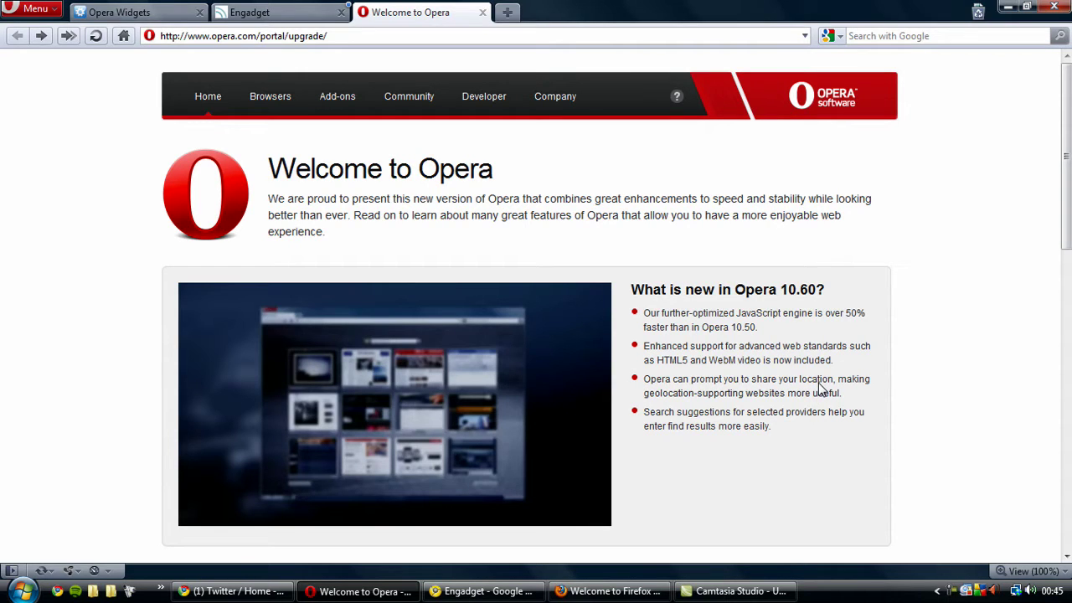
{"action": "left_click", "coordinate": [620, 594]}
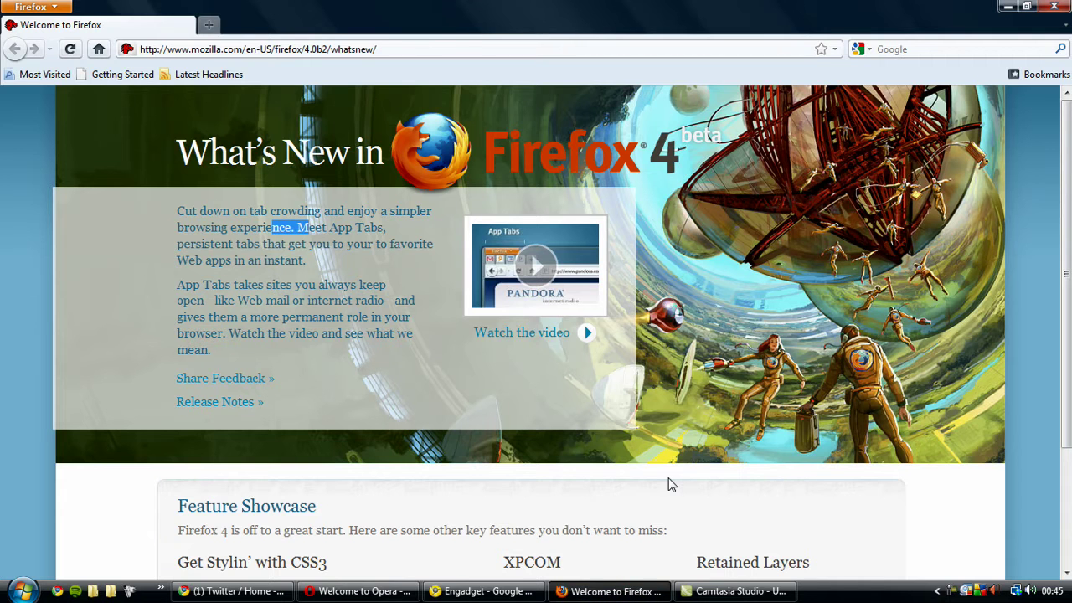
- Cycle through Chrome's Engadget and Twitter windows, minimise Chrome, and return to Opera
{"action": "left_click", "coordinate": [486, 595]}
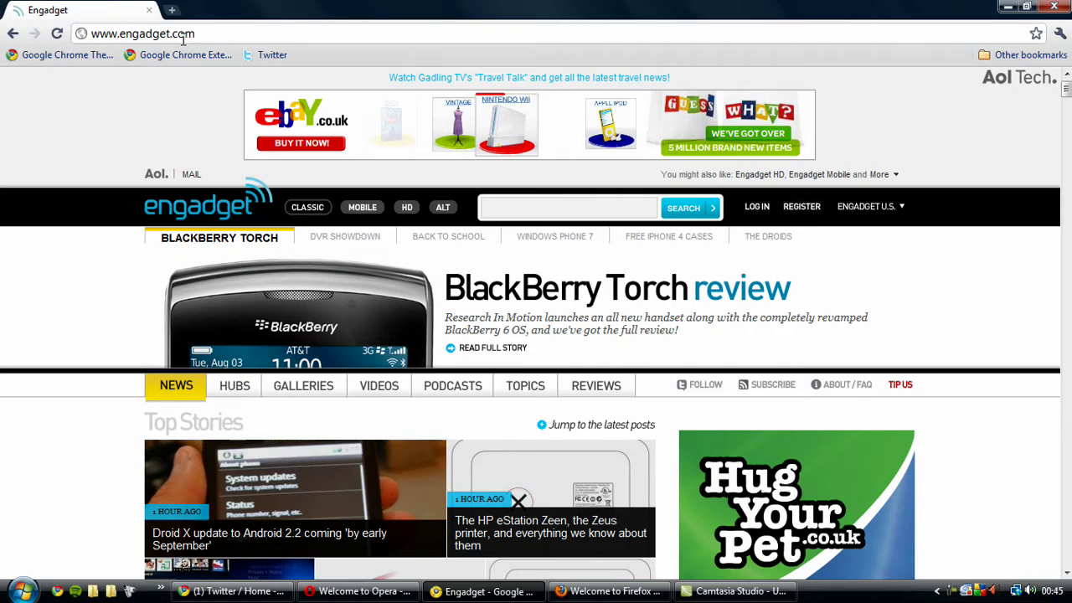
{"action": "key", "text": "alt+Tab"}
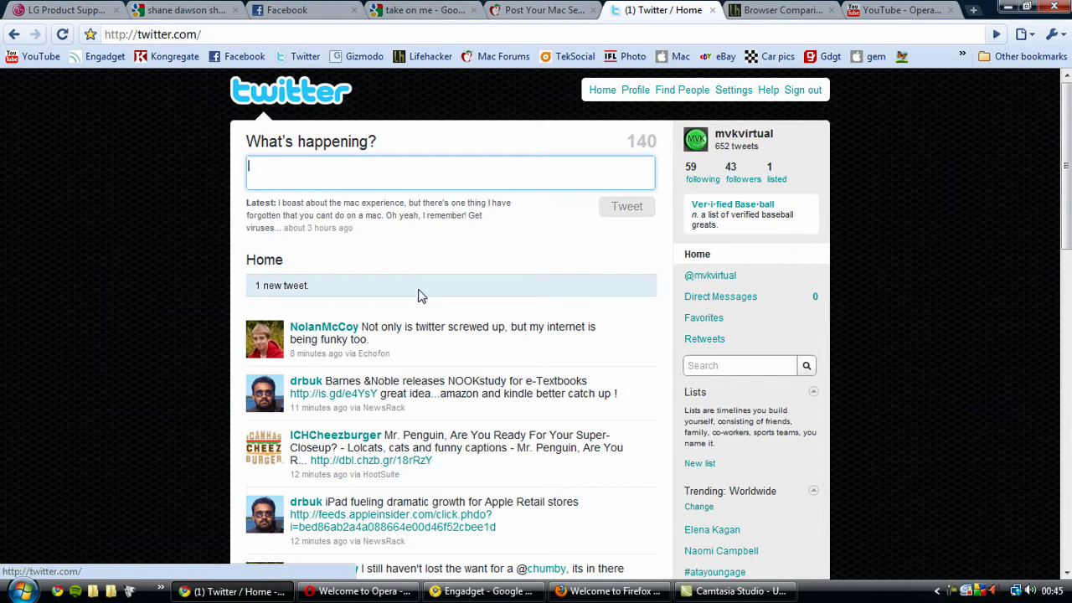
{"action": "left_click", "coordinate": [574, 596]}
{"action": "left_click", "coordinate": [529, 597]}
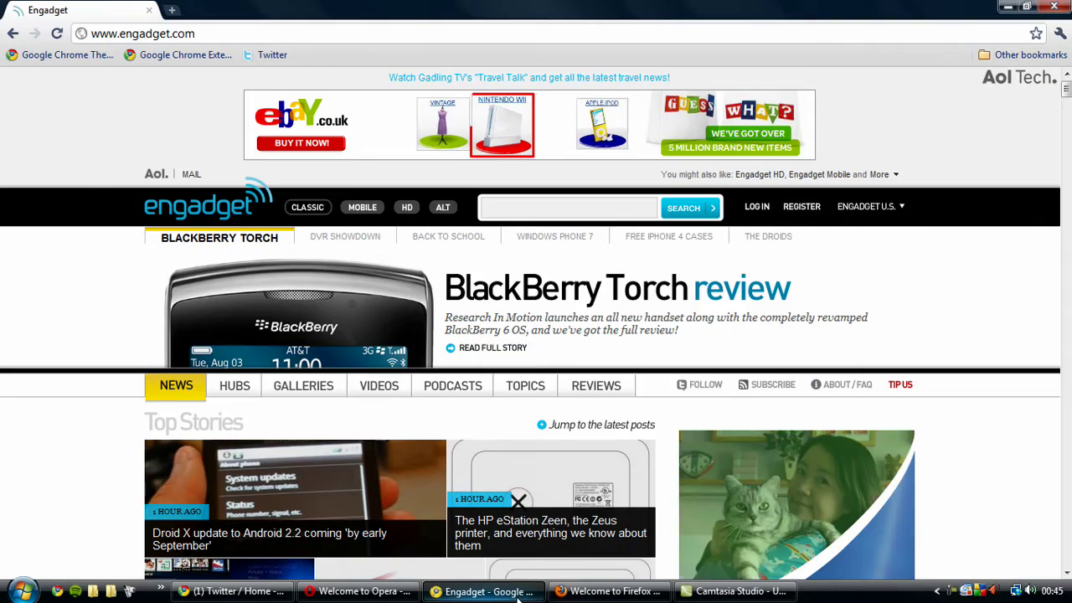
{"action": "left_click", "coordinate": [477, 594]}
{"action": "left_click", "coordinate": [394, 595]}
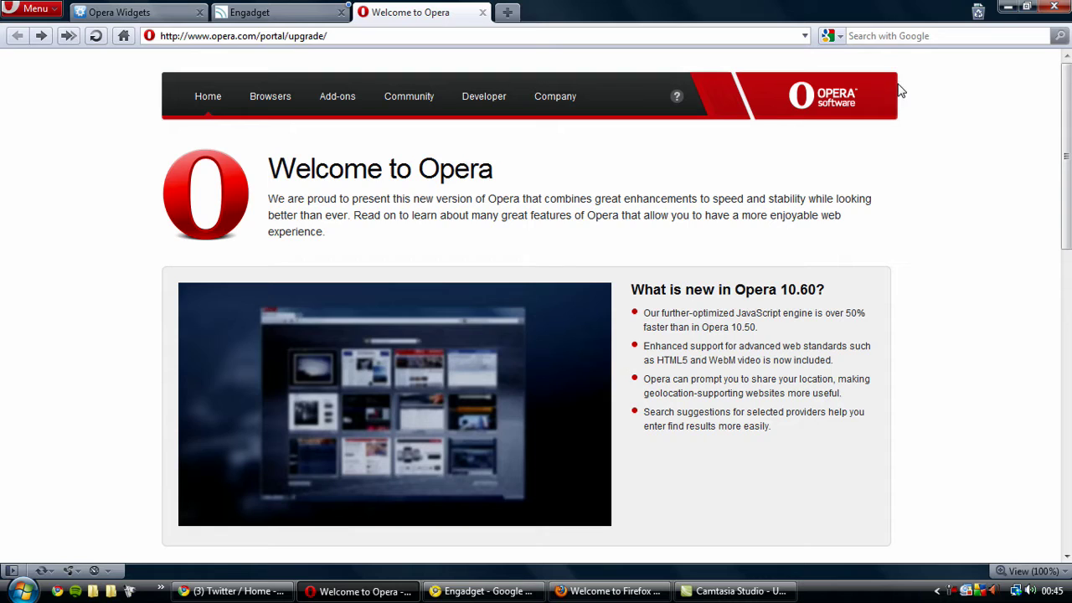
{"action": "left_click", "coordinate": [840, 37]}
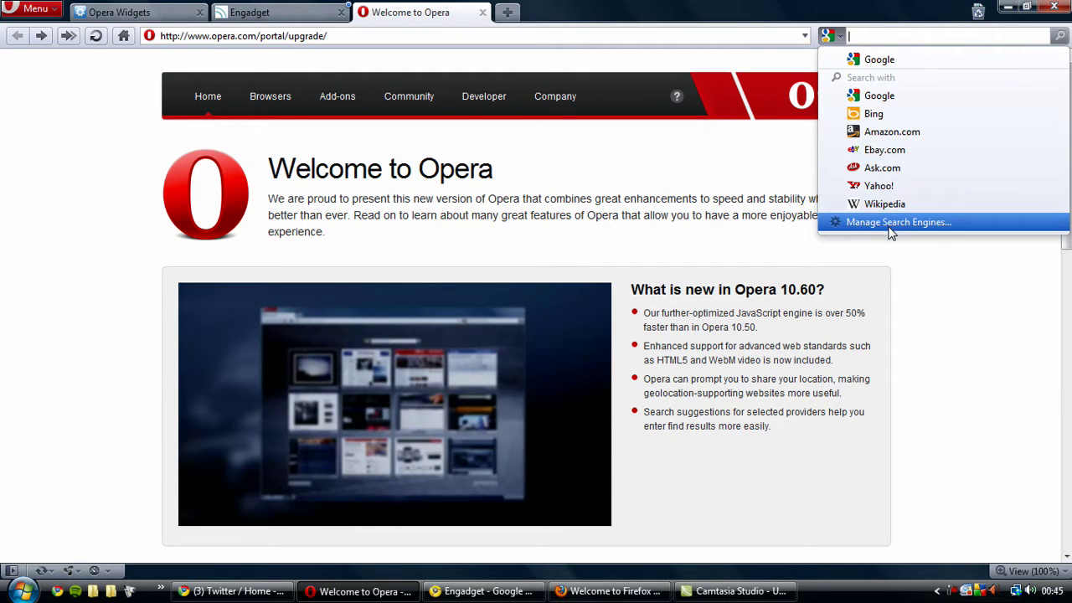
{"action": "left_click", "coordinate": [917, 267]}
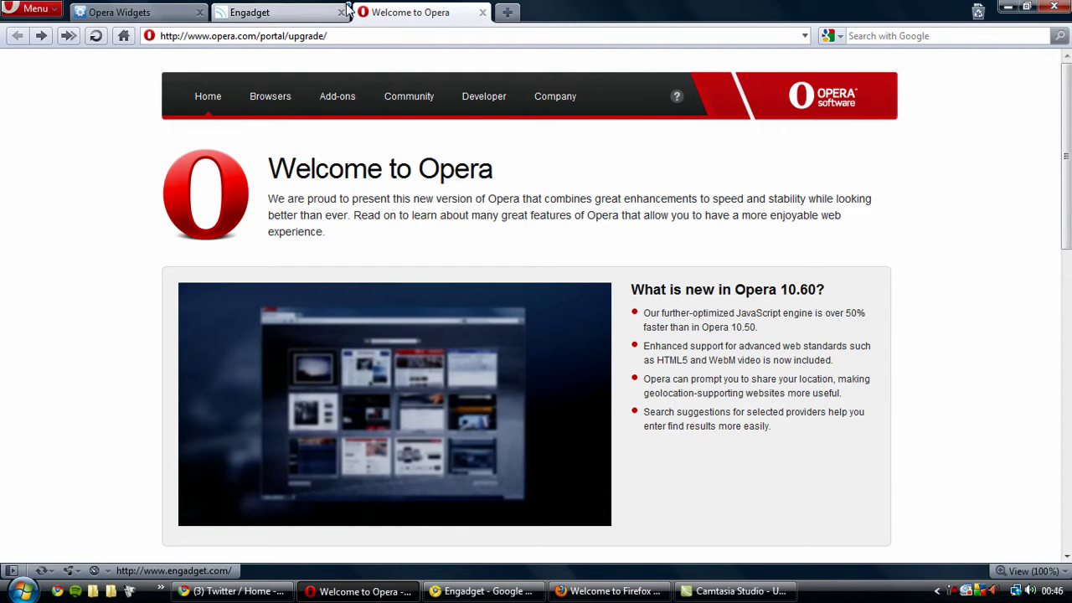
{"action": "mouse_move", "coordinate": [347, 5]}
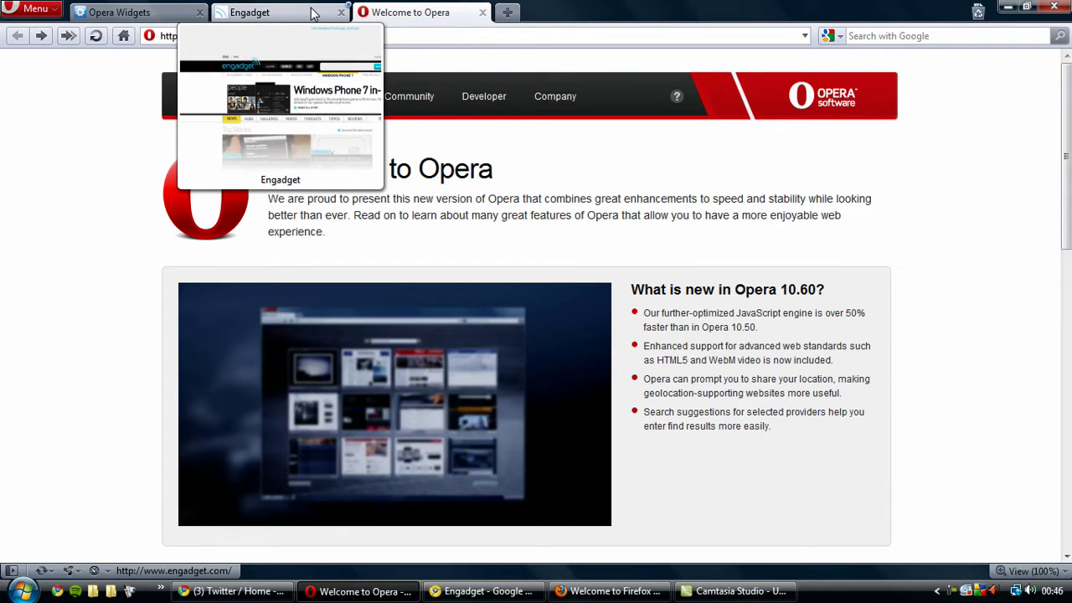
{"action": "mouse_move", "coordinate": [171, 13]}
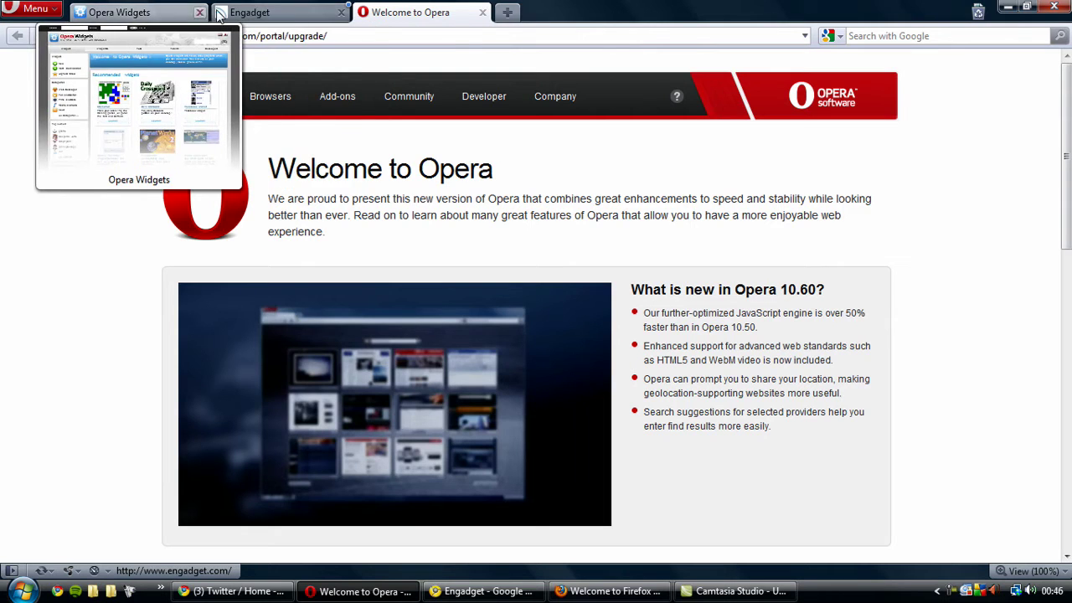
{"action": "mouse_move", "coordinate": [248, 15]}
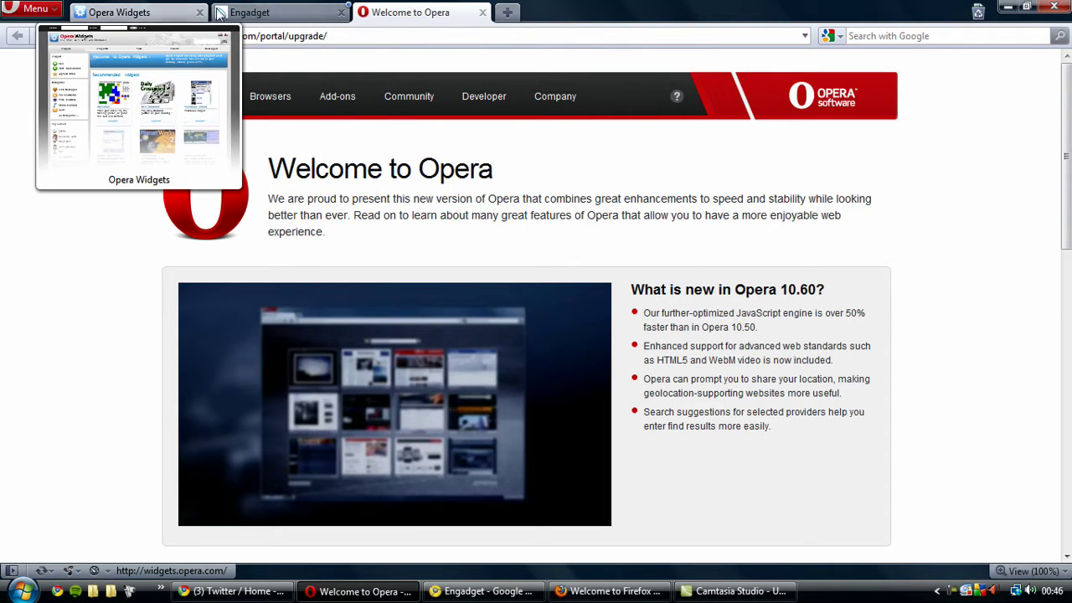
{"action": "mouse_move", "coordinate": [132, 12]}
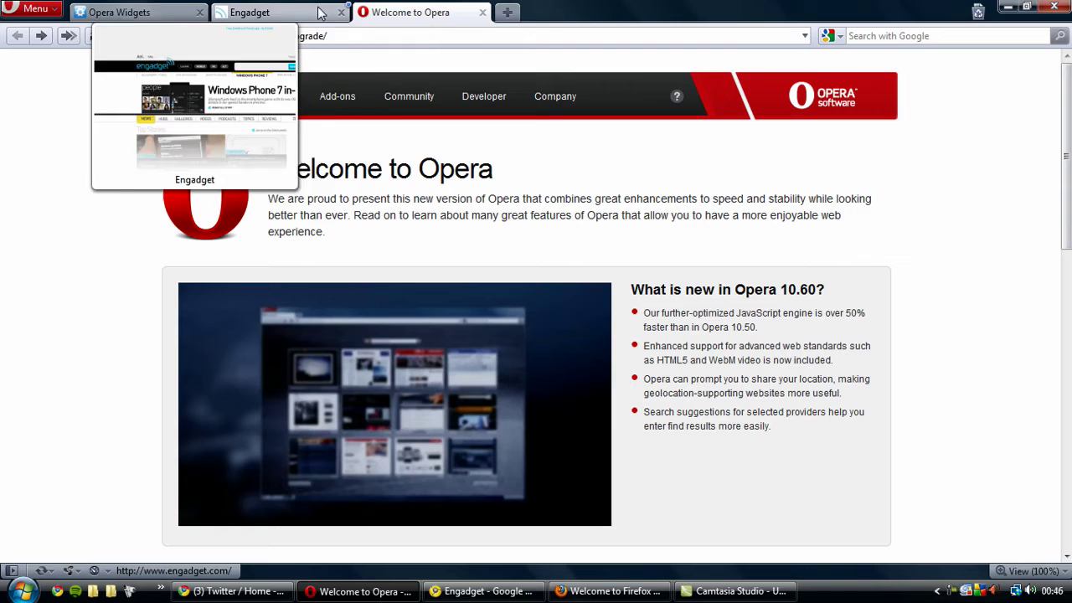
{"action": "mouse_move", "coordinate": [214, 15]}
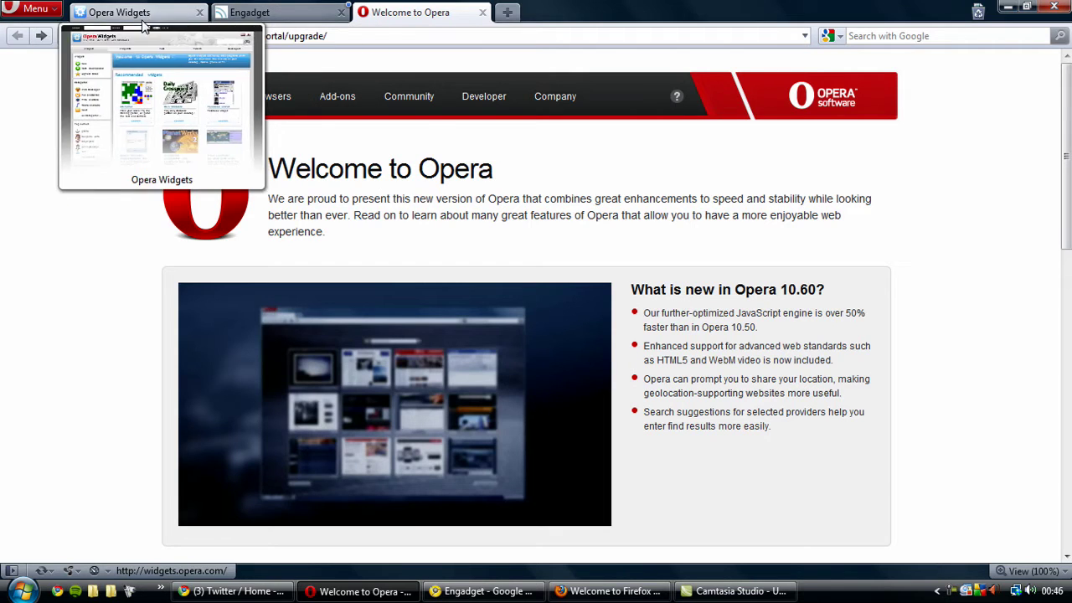
{"action": "mouse_move", "coordinate": [296, 516]}
{"action": "mouse_move", "coordinate": [466, 596]}
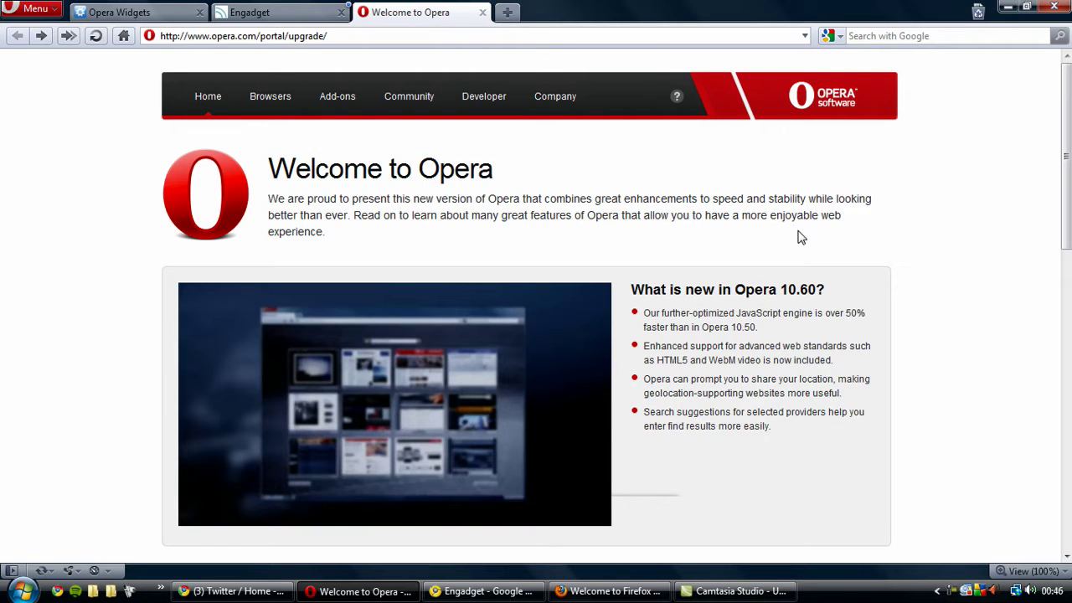
- Check the recently closed tabs list and dismiss it without reopening anything
{"action": "left_click", "coordinate": [979, 15]}
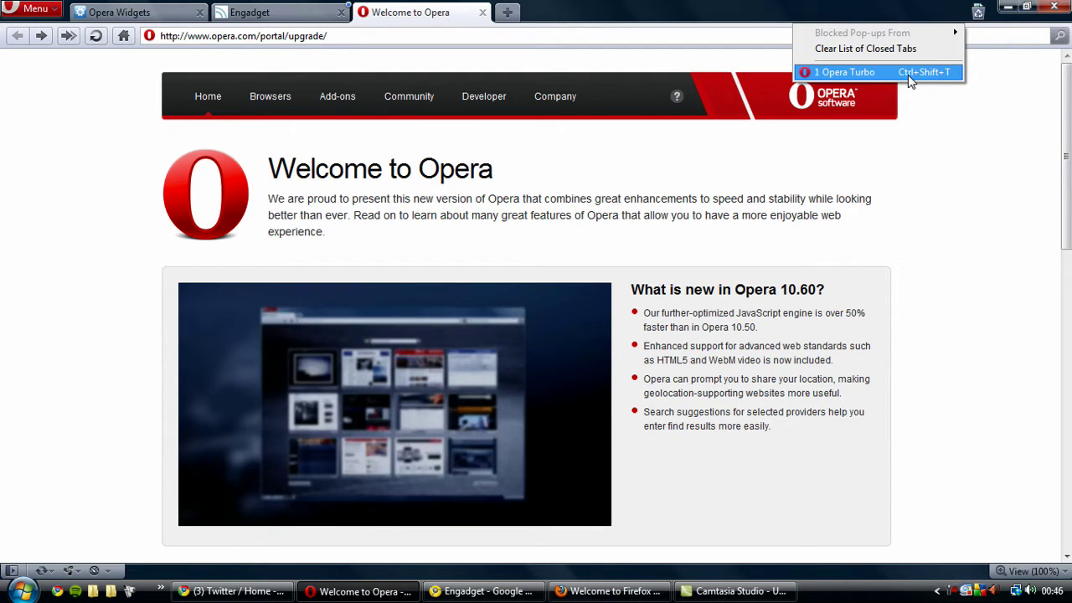
{"action": "left_click", "coordinate": [946, 147]}
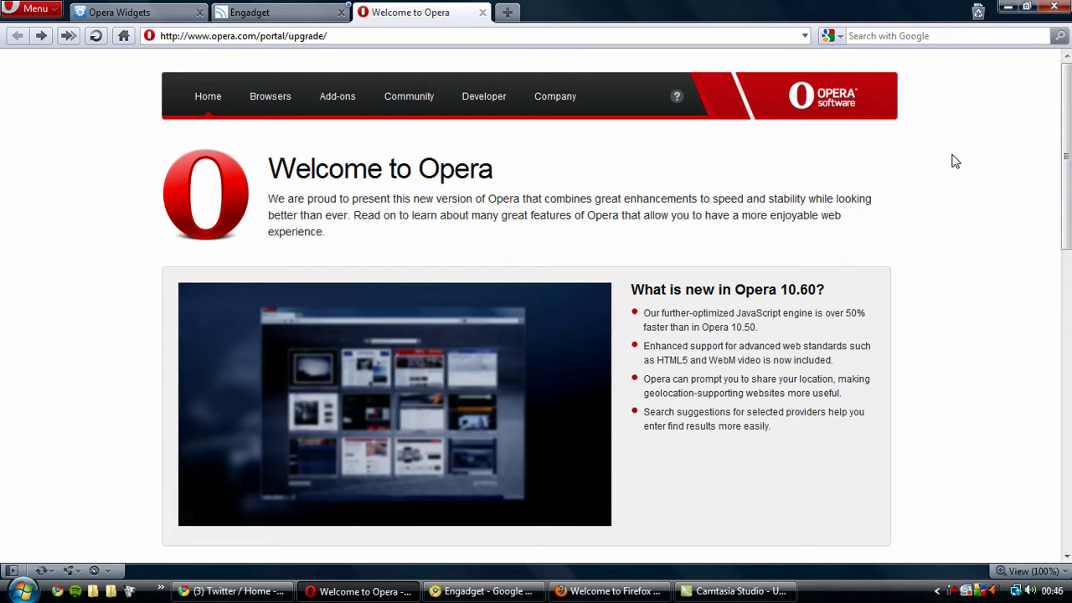
{"action": "left_click", "coordinate": [39, 10]}
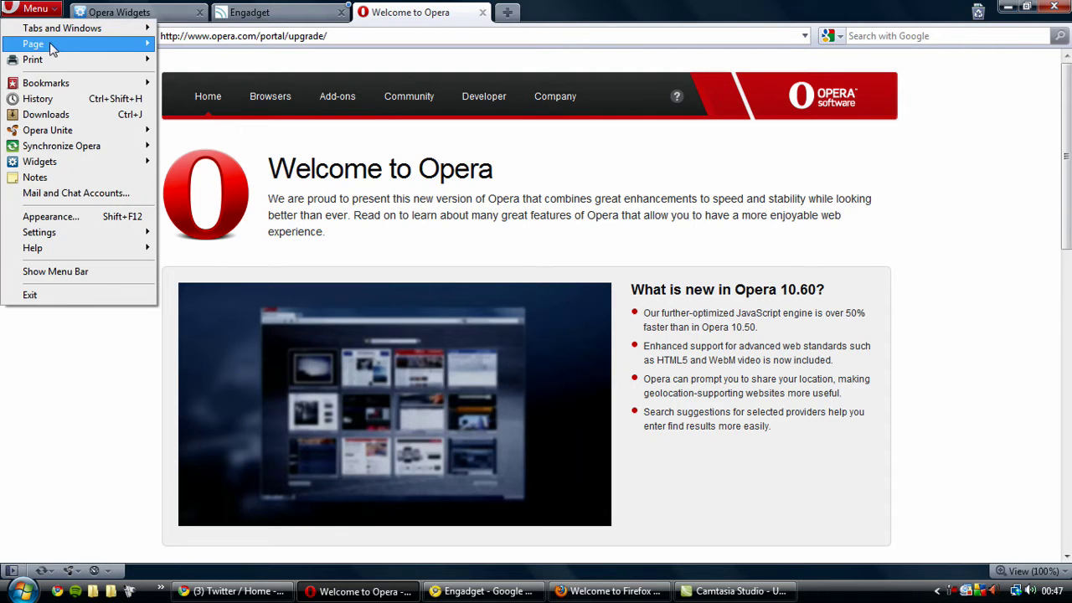
{"action": "left_click", "coordinate": [84, 217]}
{"action": "left_click", "coordinate": [344, 125]}
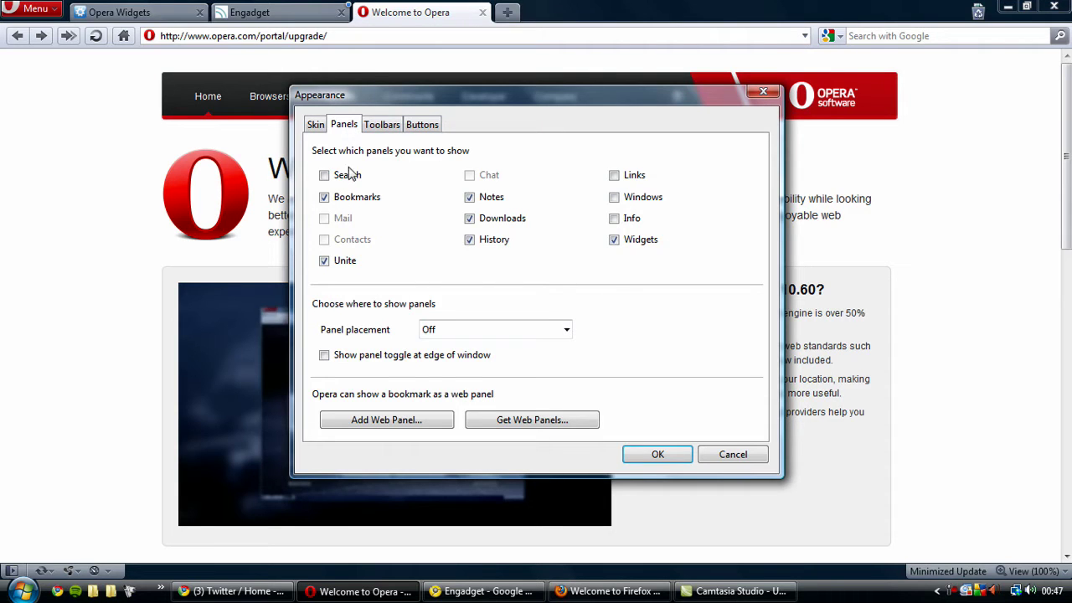
{"action": "left_click", "coordinate": [382, 124]}
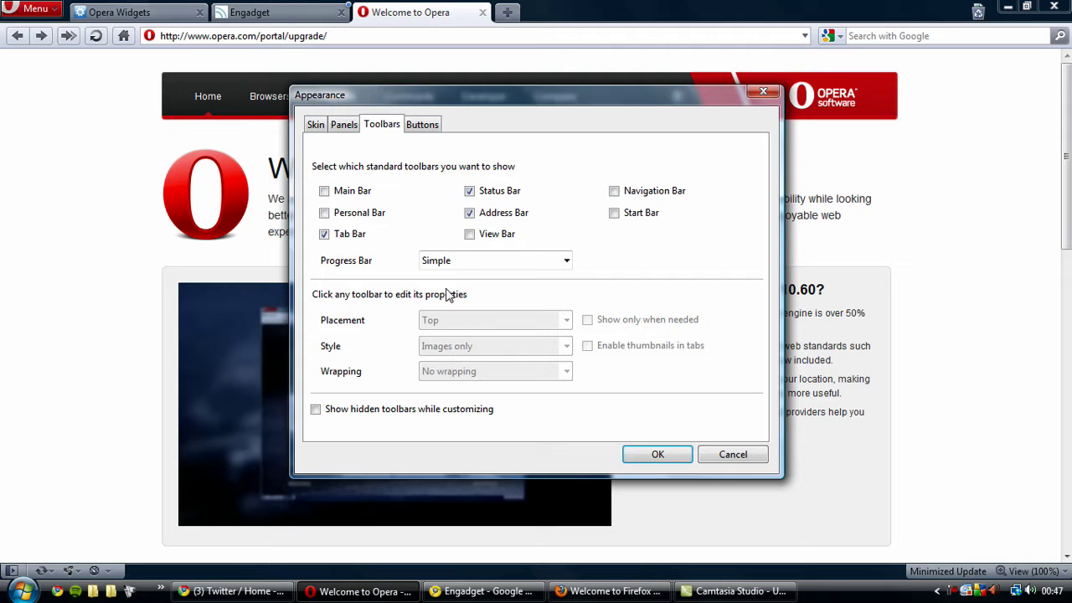
{"action": "left_click", "coordinate": [343, 237]}
{"action": "left_click", "coordinate": [341, 237]}
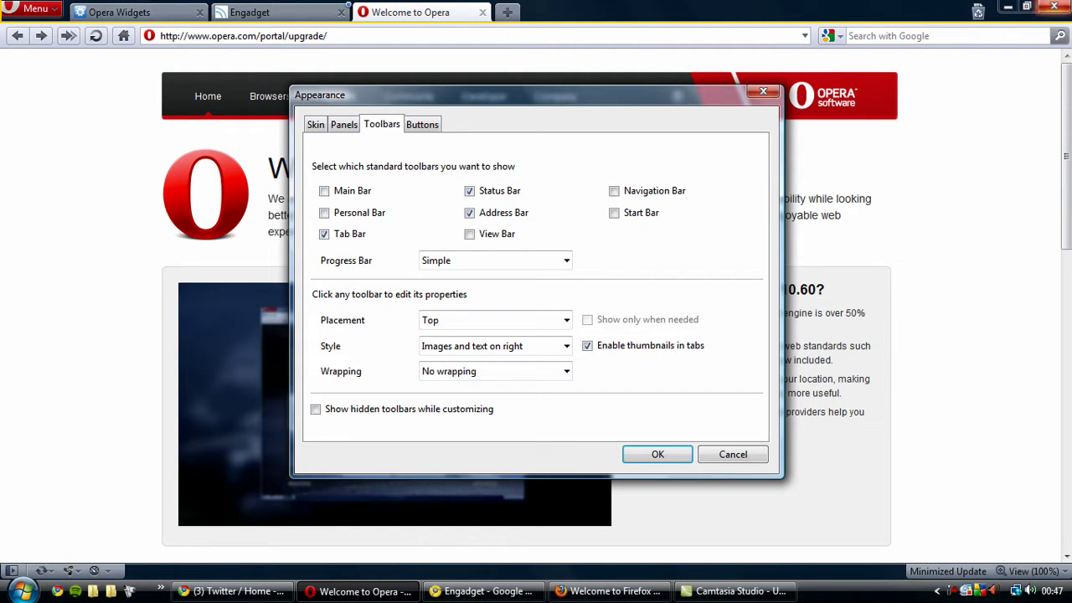
{"action": "left_click", "coordinate": [424, 126]}
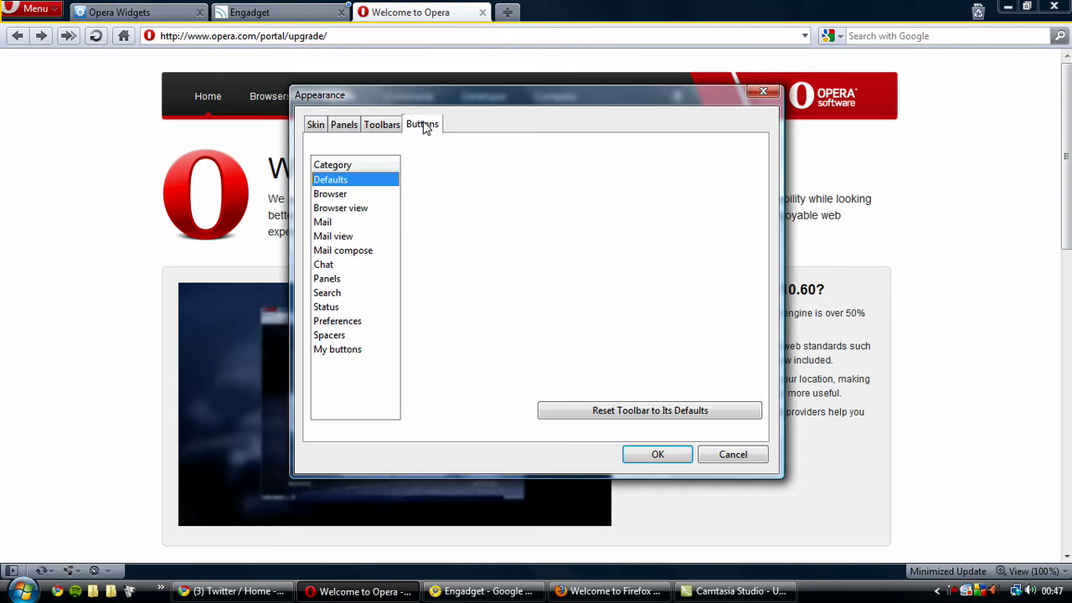
{"action": "left_click", "coordinate": [763, 92]}
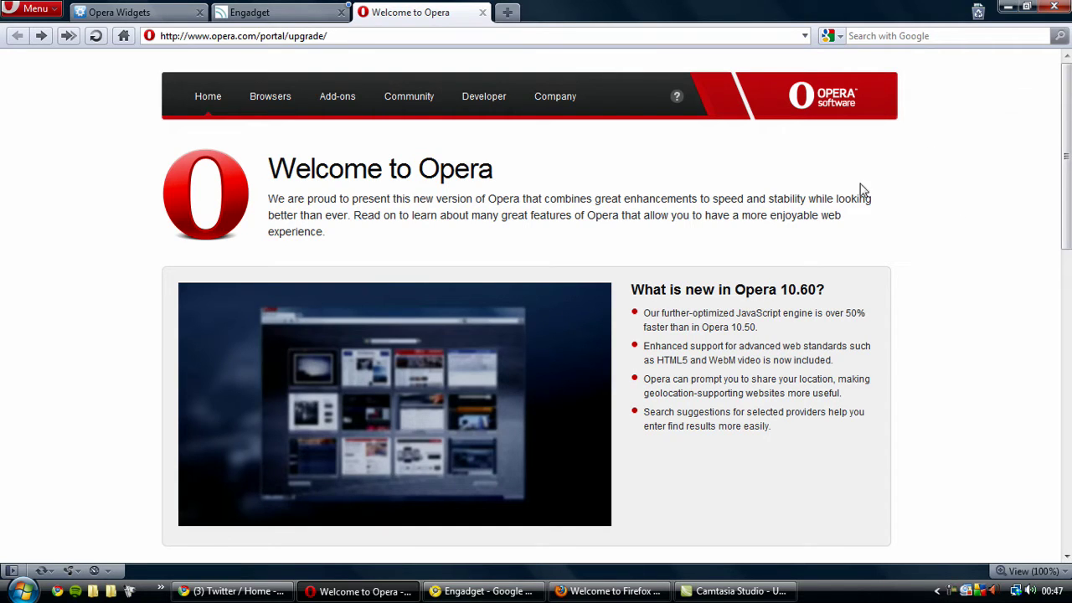
- Show the side panel's Bookmarks, Widgets, Unite, Notes, Downloads and History views in turn
{"action": "left_click", "coordinate": [13, 573]}
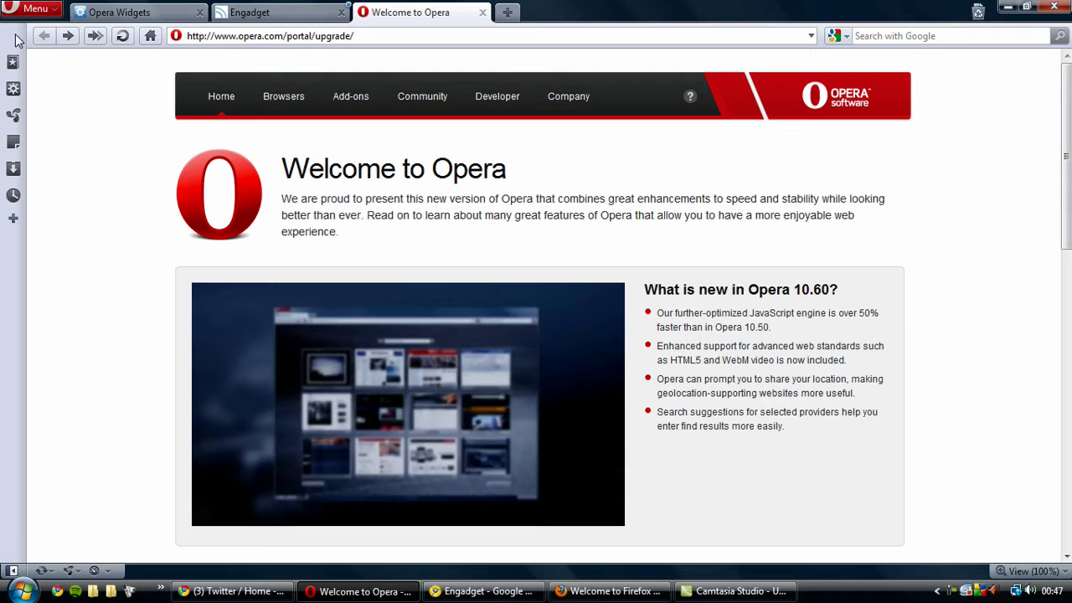
{"action": "left_click", "coordinate": [13, 62]}
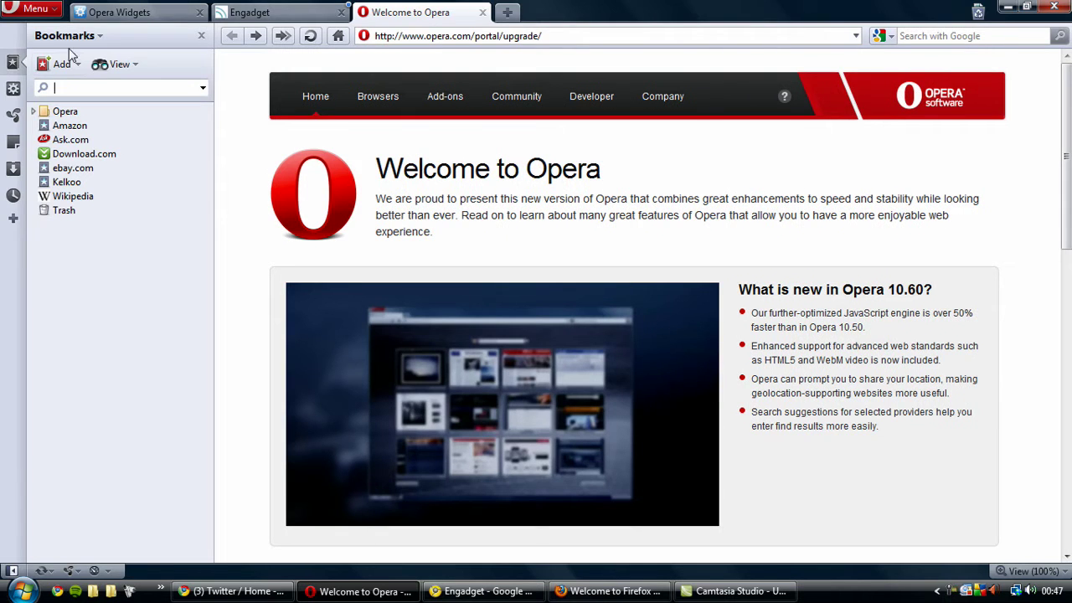
{"action": "left_click", "coordinate": [13, 92]}
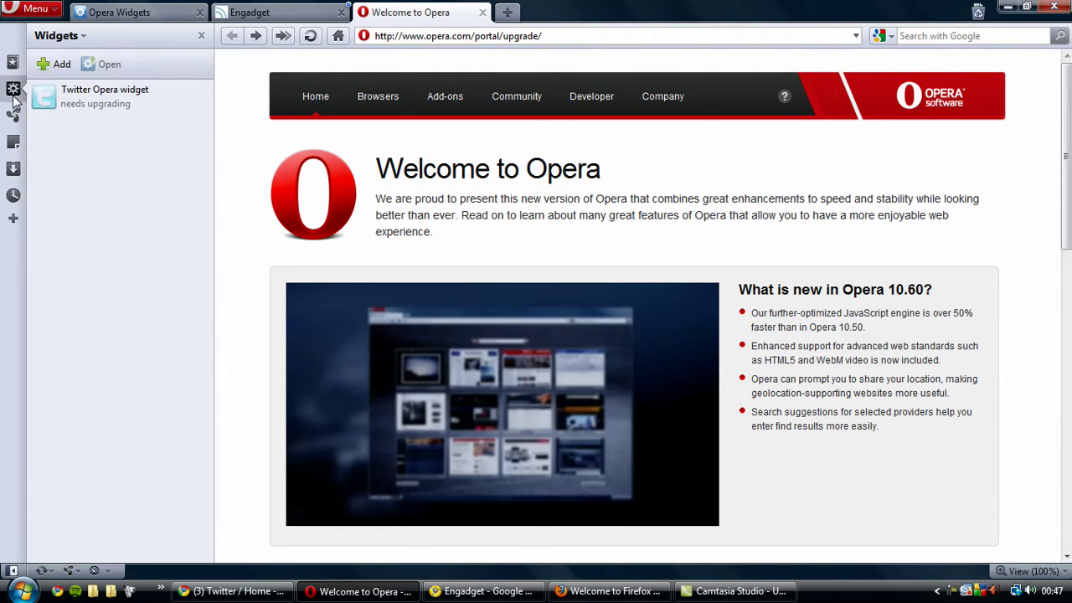
{"action": "left_click", "coordinate": [14, 115]}
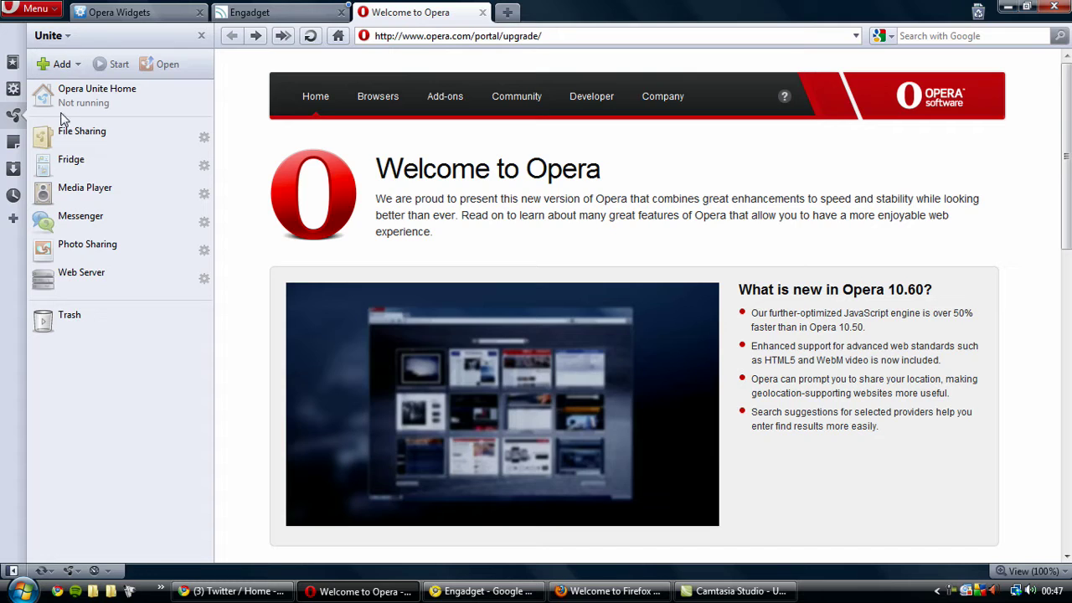
{"action": "left_click", "coordinate": [12, 141]}
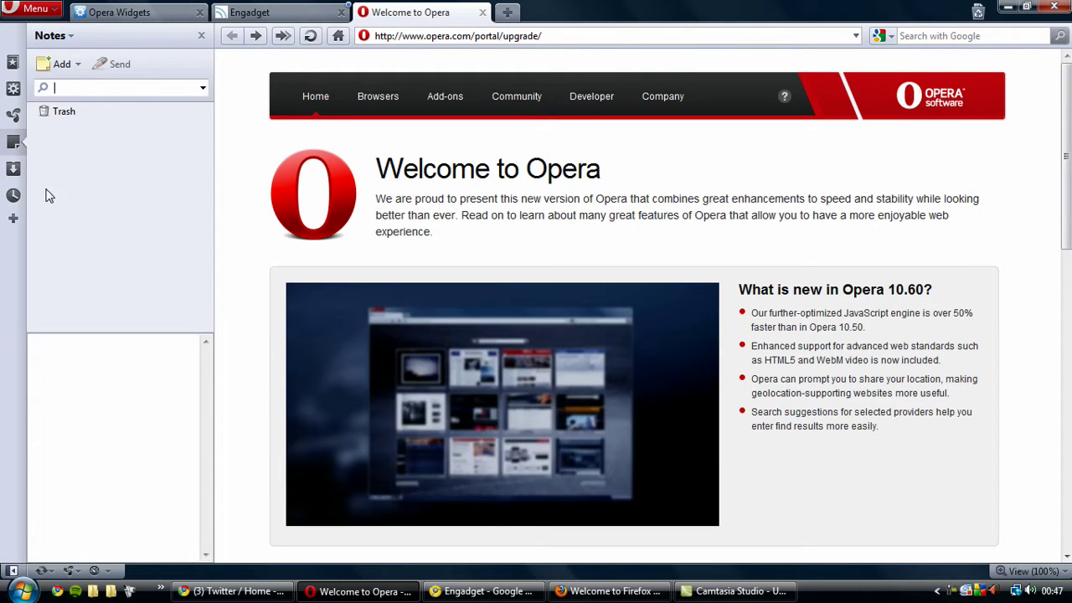
{"action": "left_click", "coordinate": [13, 168]}
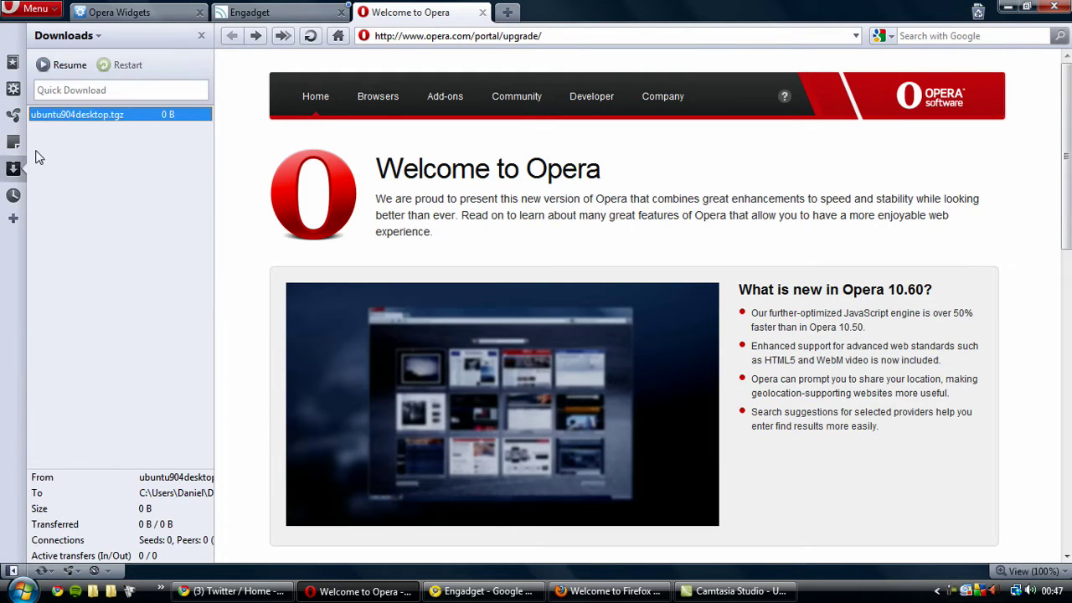
{"action": "left_click", "coordinate": [13, 197]}
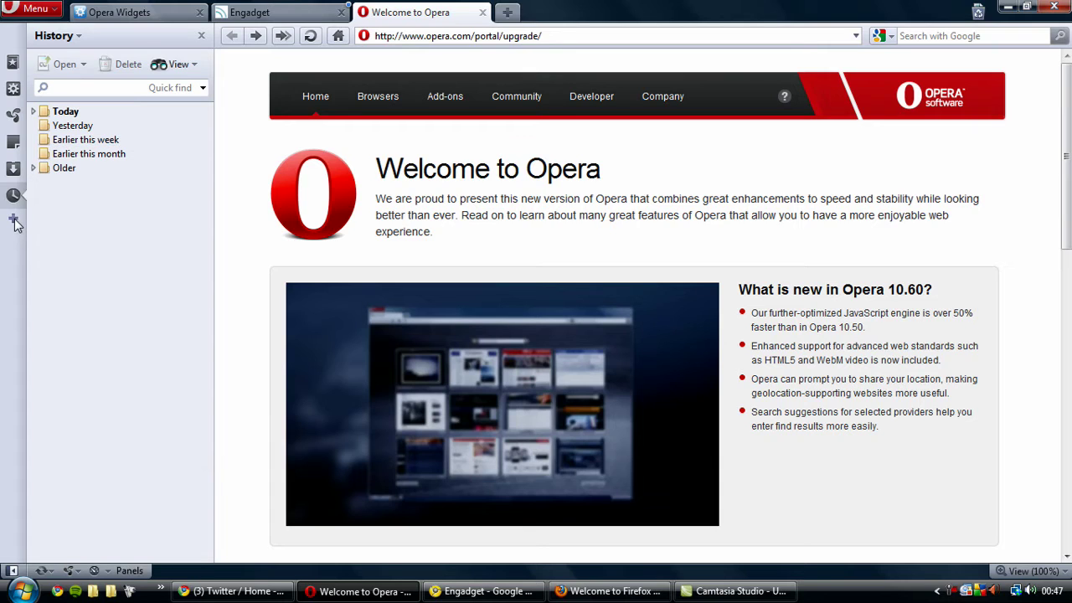
{"action": "left_click", "coordinate": [12, 571]}
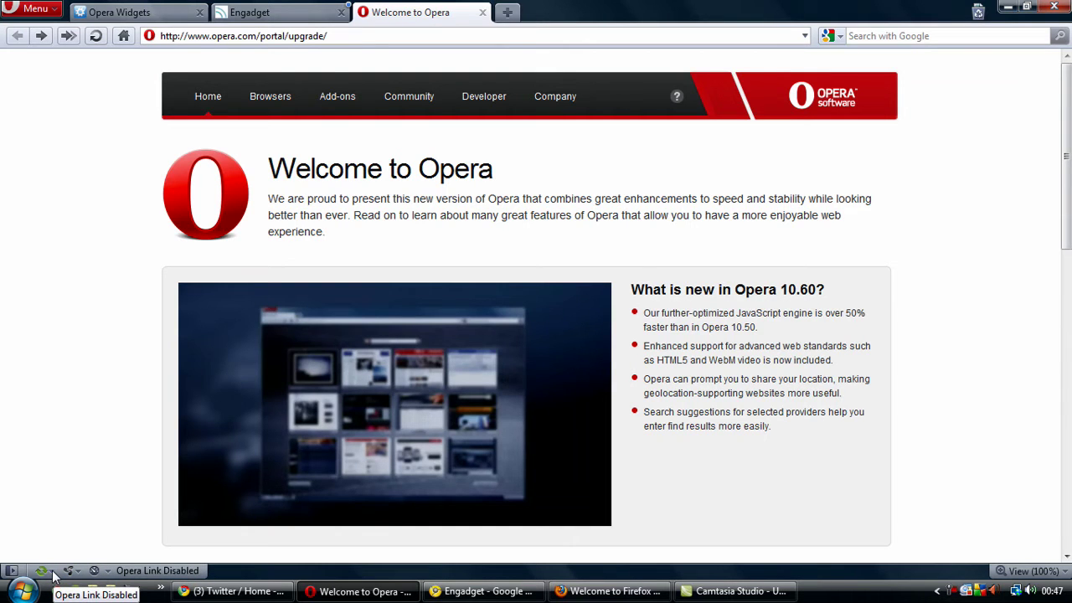
- Scroll to the feature map, then open and dismiss the Opera Link and Opera Unite popups
{"action": "scroll", "coordinate": [65, 363], "scroll_direction": "down", "scroll_amount": 8}
{"action": "scroll", "coordinate": [140, 386], "scroll_direction": "up", "scroll_amount": 2}
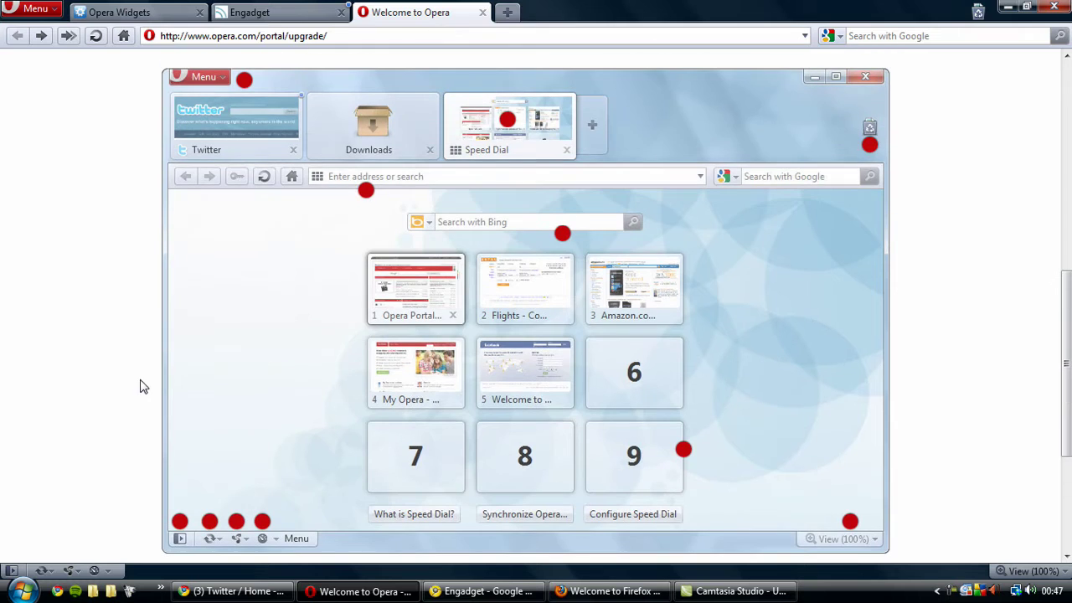
{"action": "mouse_move", "coordinate": [211, 525]}
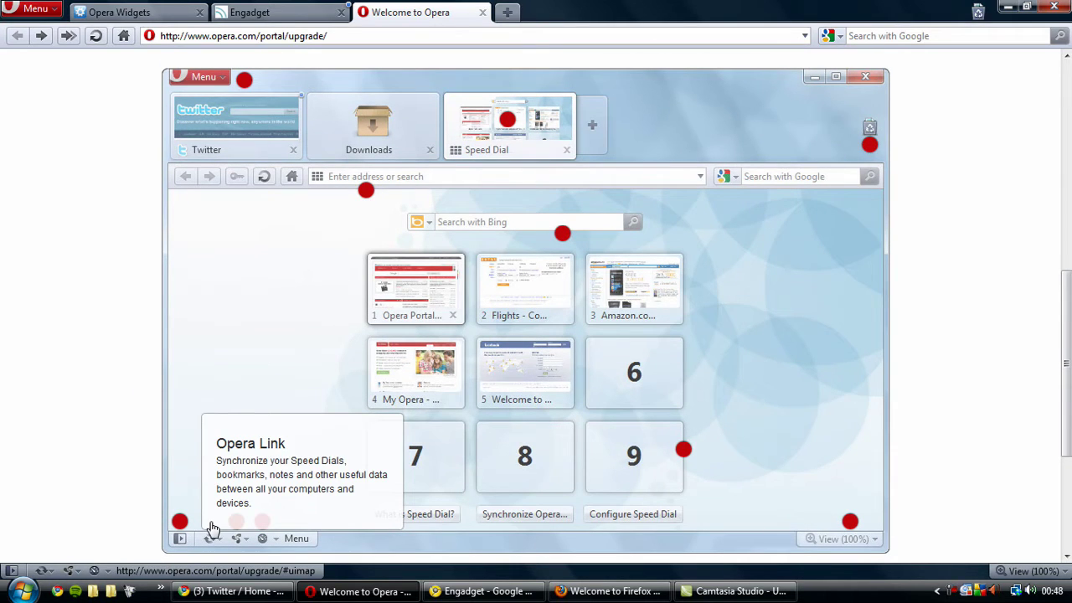
{"action": "left_click", "coordinate": [52, 573]}
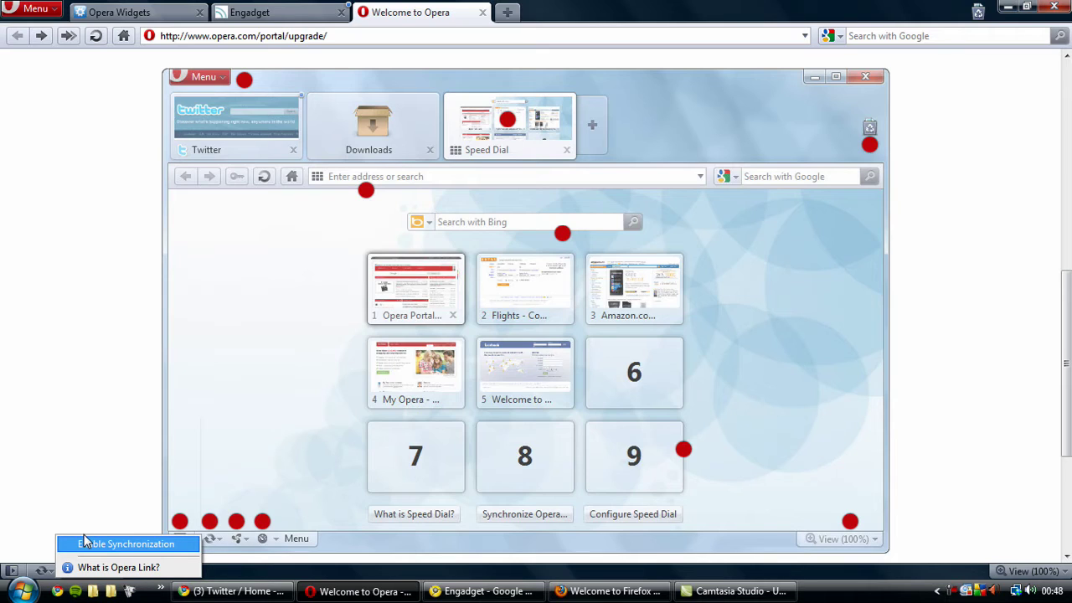
{"action": "left_click", "coordinate": [98, 471]}
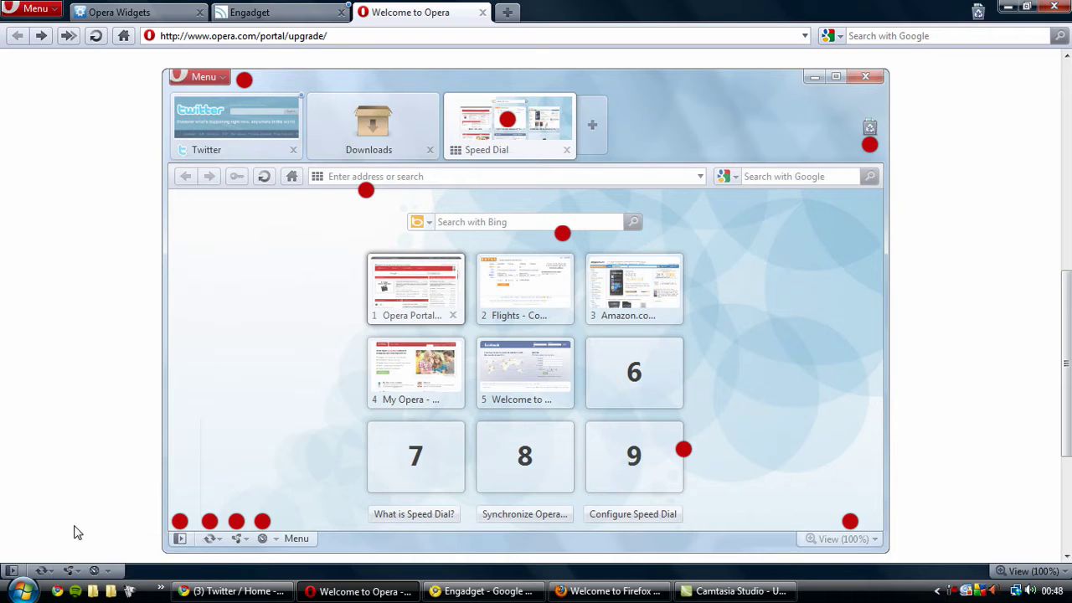
{"action": "left_click", "coordinate": [77, 571]}
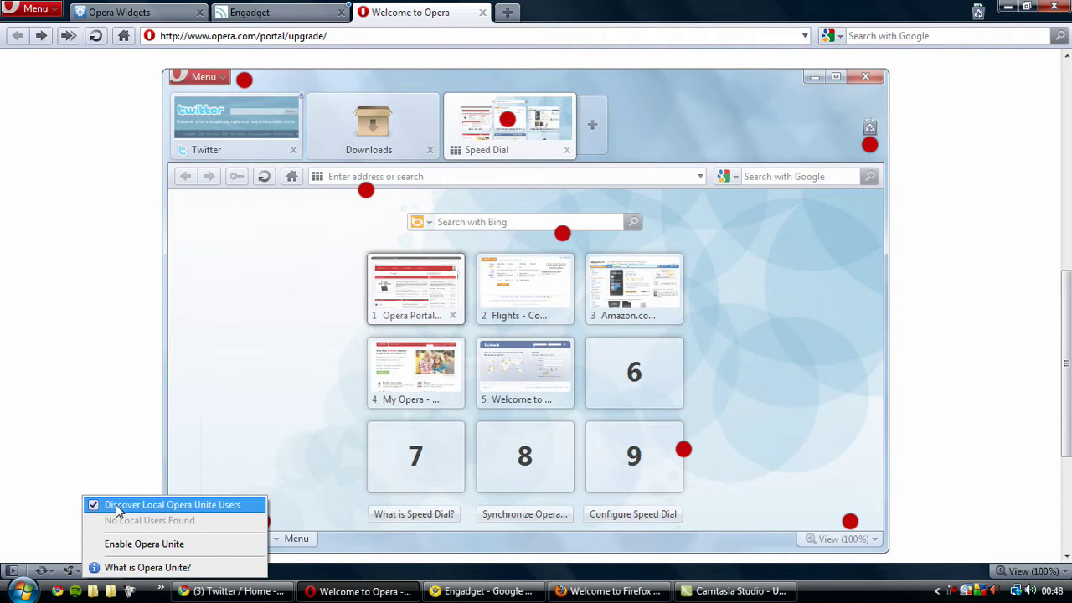
{"action": "left_click", "coordinate": [105, 457]}
{"action": "mouse_move", "coordinate": [236, 525]}
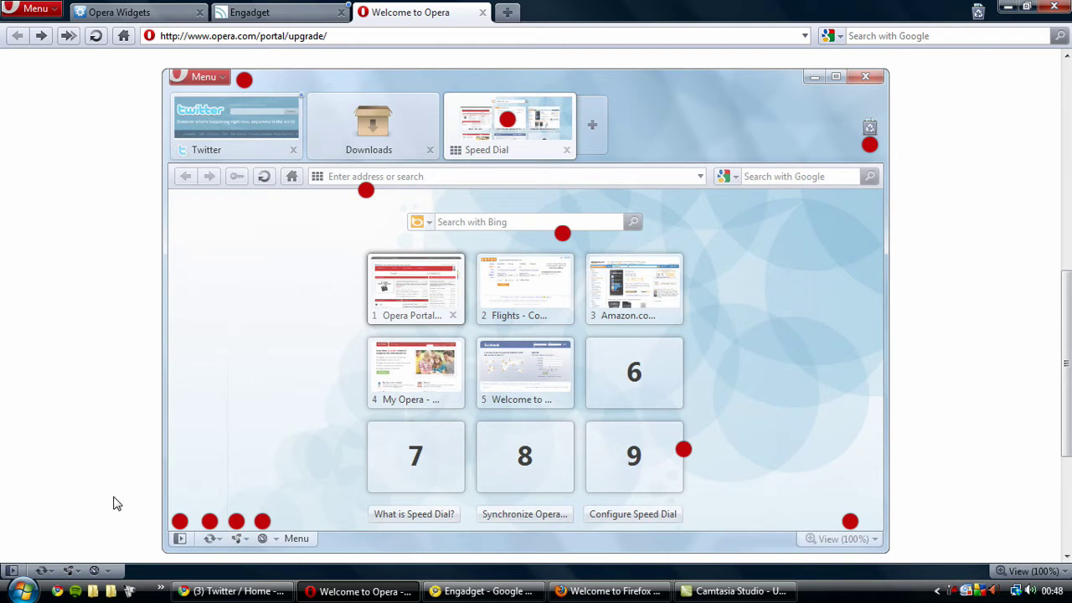
- Turn on Opera Turbo, scroll its information page, and bring up the Turbo options
{"action": "left_click", "coordinate": [105, 573]}
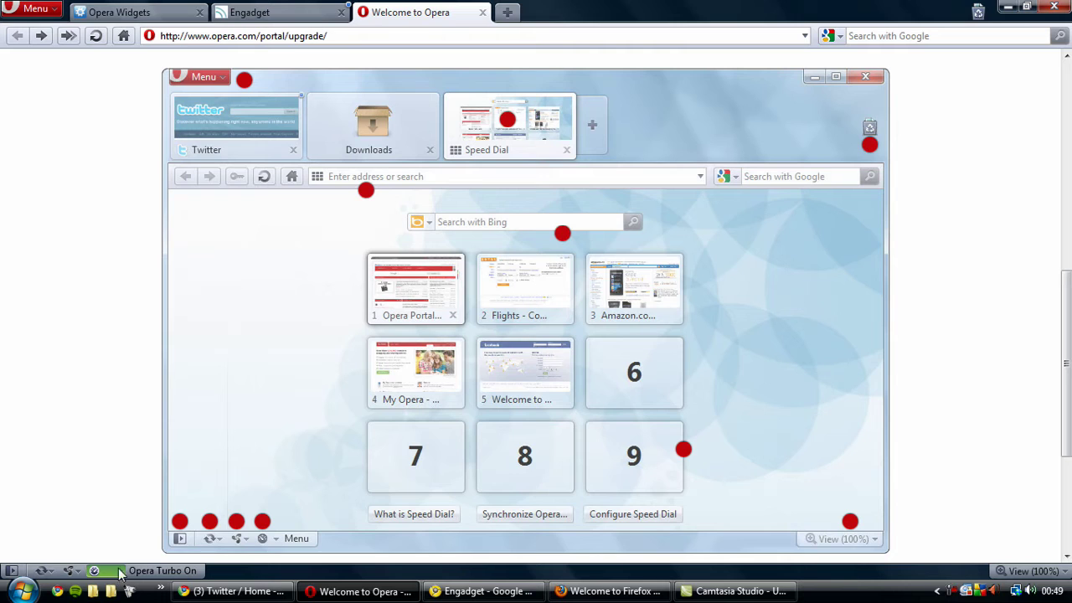
{"action": "scroll", "coordinate": [754, 335], "scroll_direction": "down", "scroll_amount": 2}
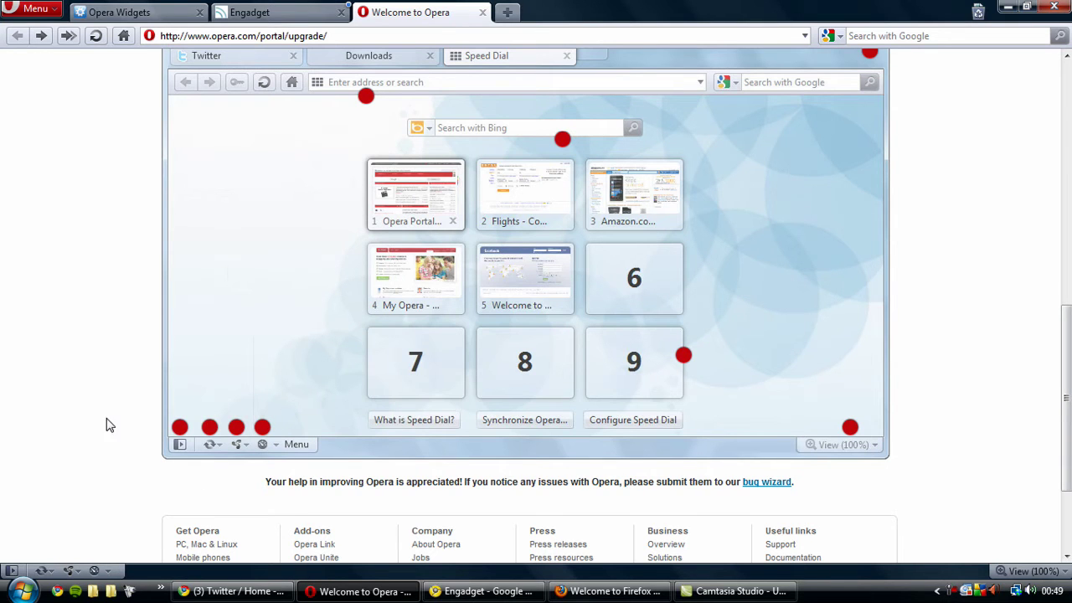
{"action": "scroll", "coordinate": [108, 426], "scroll_direction": "up", "scroll_amount": 2}
{"action": "left_click", "coordinate": [271, 457]}
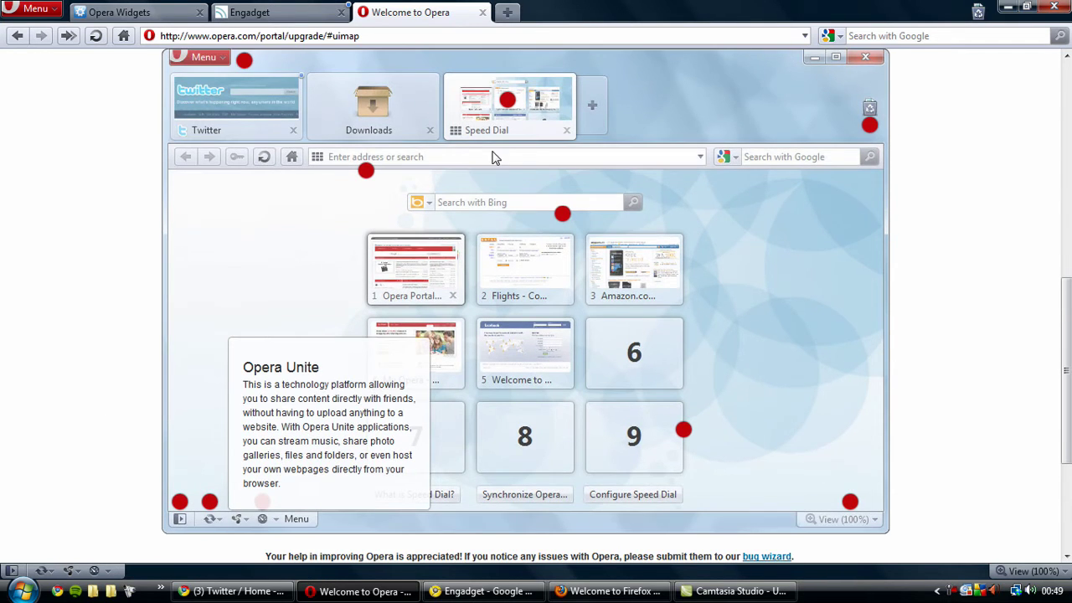
{"action": "scroll", "coordinate": [472, 189], "scroll_direction": "up", "scroll_amount": 10}
{"action": "scroll", "coordinate": [472, 189], "scroll_direction": "up", "scroll_amount": 2}
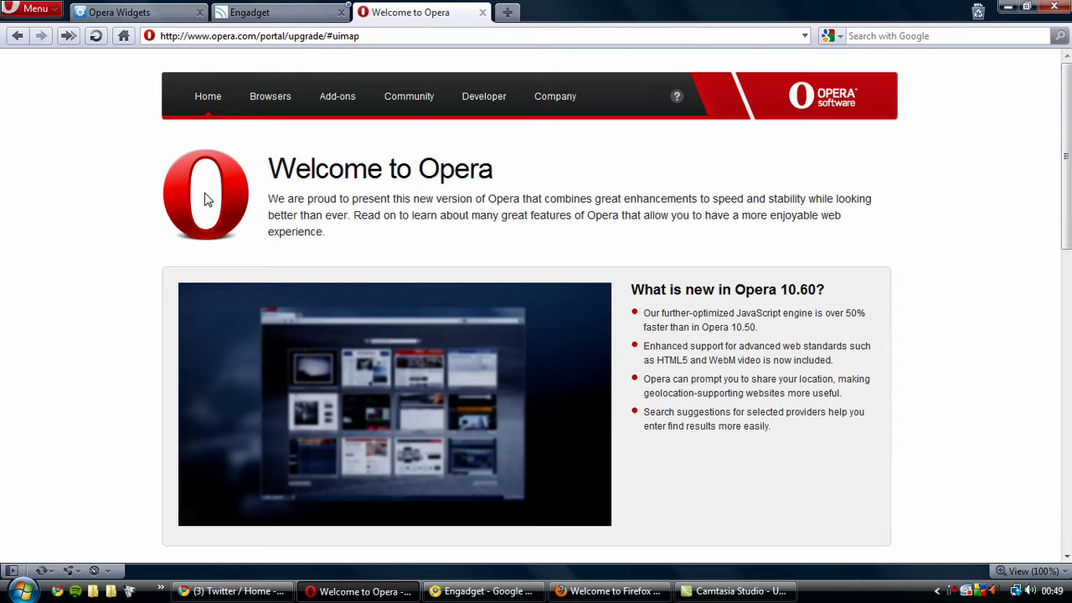
{"action": "scroll", "coordinate": [593, 385], "scroll_direction": "down", "scroll_amount": 14}
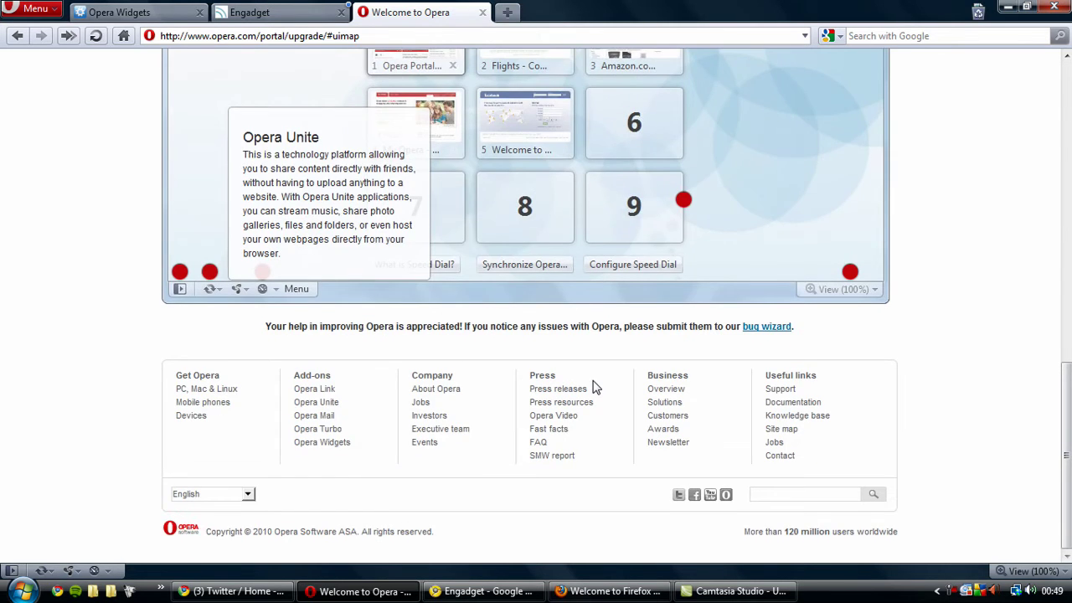
{"action": "scroll", "coordinate": [593, 387], "scroll_direction": "up", "scroll_amount": 2}
{"action": "scroll", "coordinate": [593, 385], "scroll_direction": "up", "scroll_amount": 3}
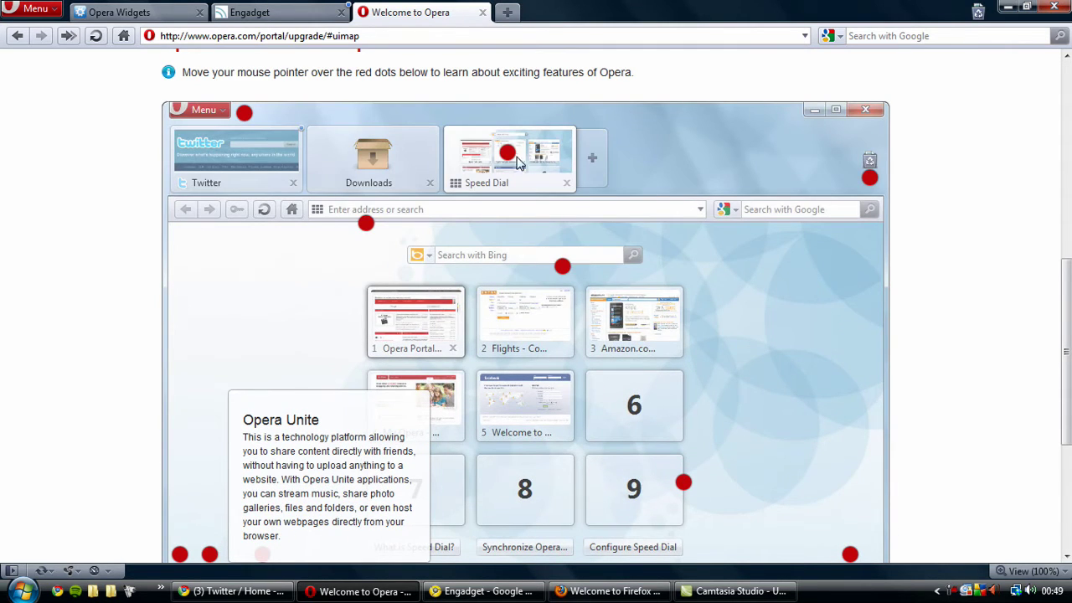
{"action": "scroll", "coordinate": [235, 267], "scroll_direction": "down", "scroll_amount": 3}
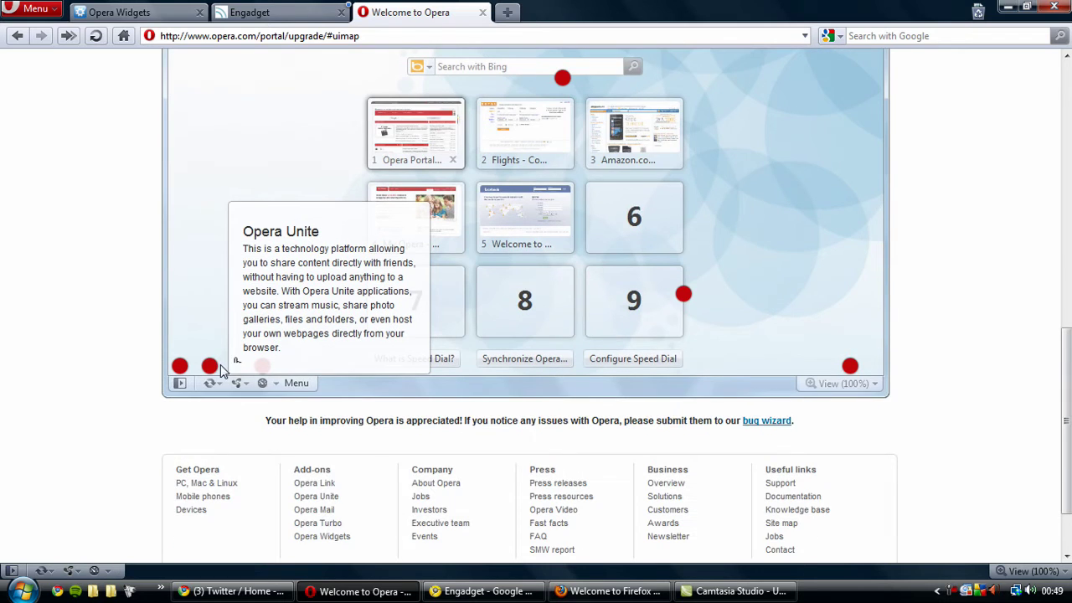
{"action": "scroll", "coordinate": [267, 243], "scroll_direction": "up", "scroll_amount": 2}
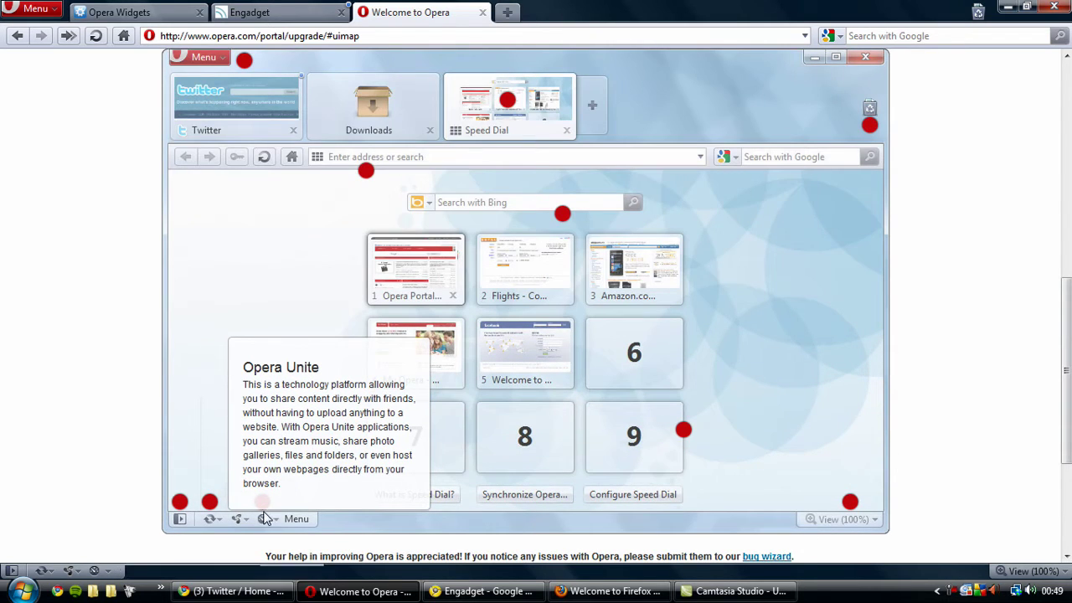
{"action": "left_click", "coordinate": [107, 570]}
- Read the What is Opera Turbo? page, close its tab, then toggle Turbo on and off
{"action": "left_click", "coordinate": [167, 567]}
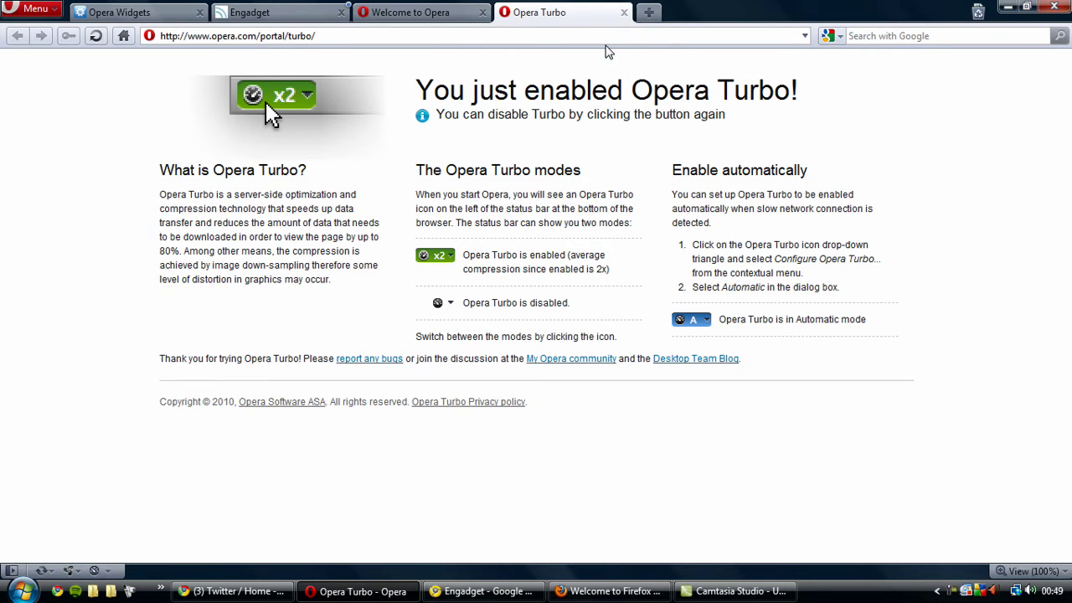
{"action": "left_click", "coordinate": [624, 13]}
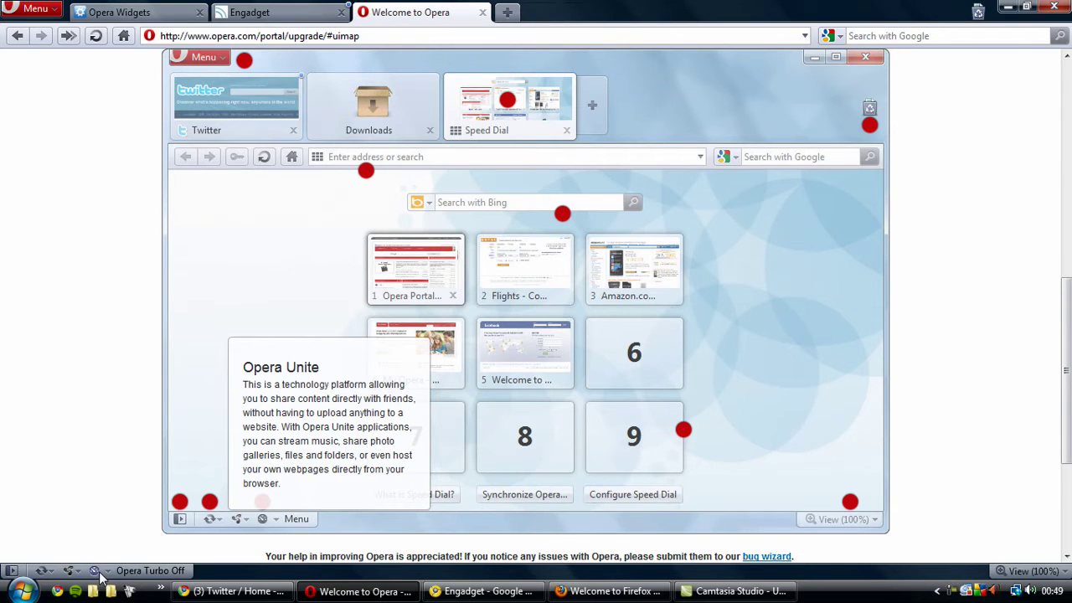
{"action": "left_click", "coordinate": [117, 570]}
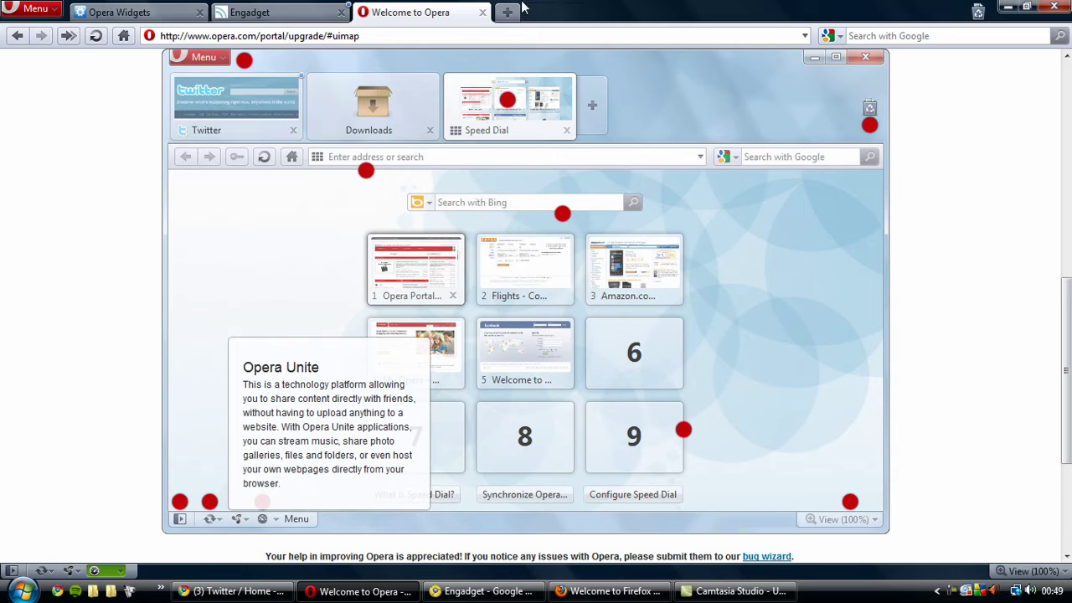
{"action": "left_click", "coordinate": [260, 35]}
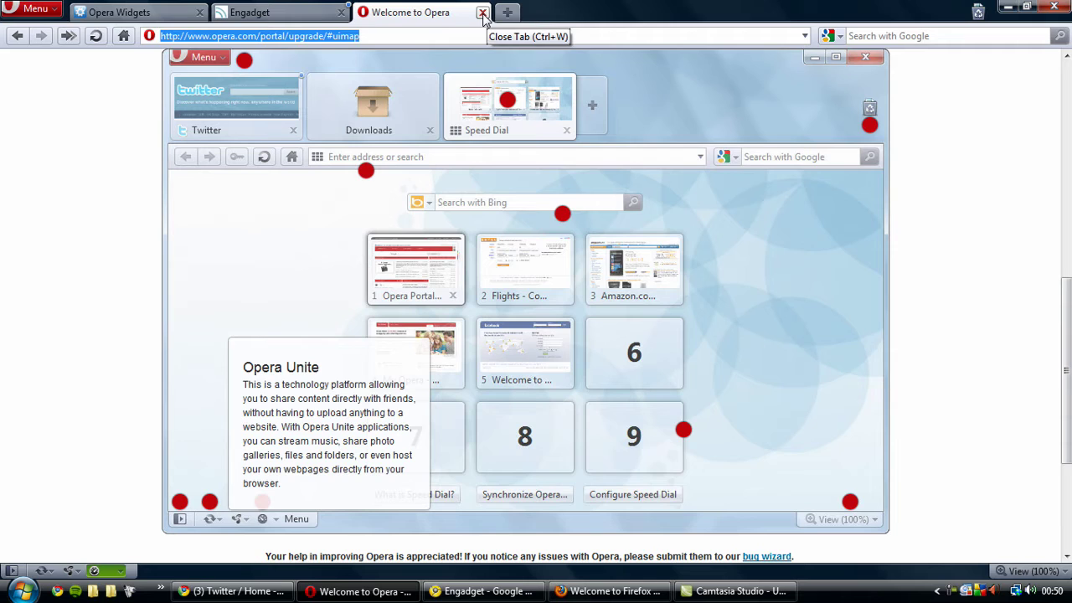
{"action": "left_click", "coordinate": [93, 570]}
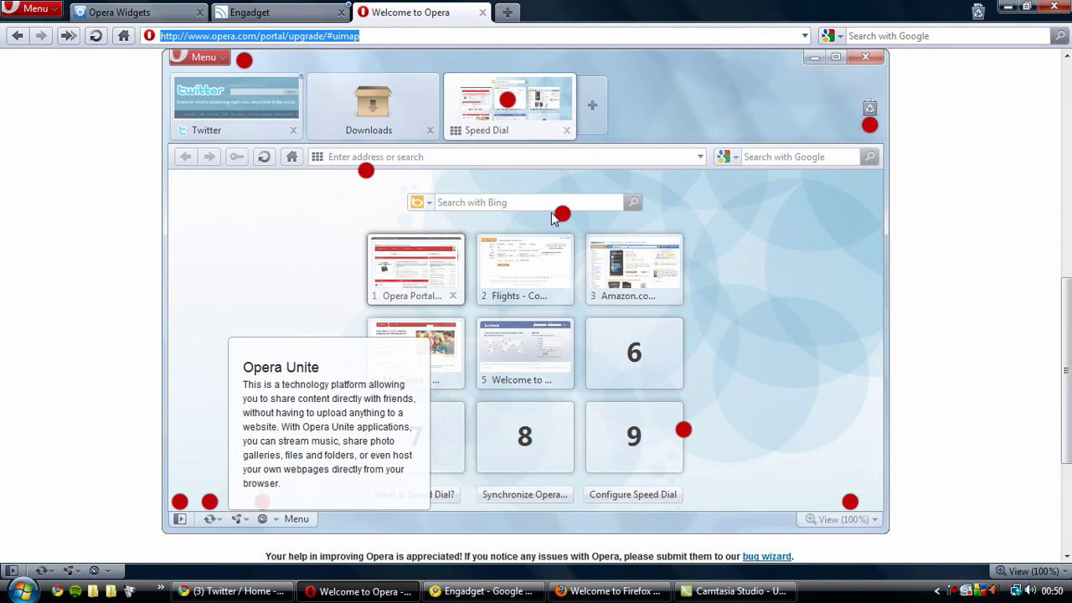
{"action": "scroll", "coordinate": [879, 262], "scroll_direction": "up", "scroll_amount": 2}
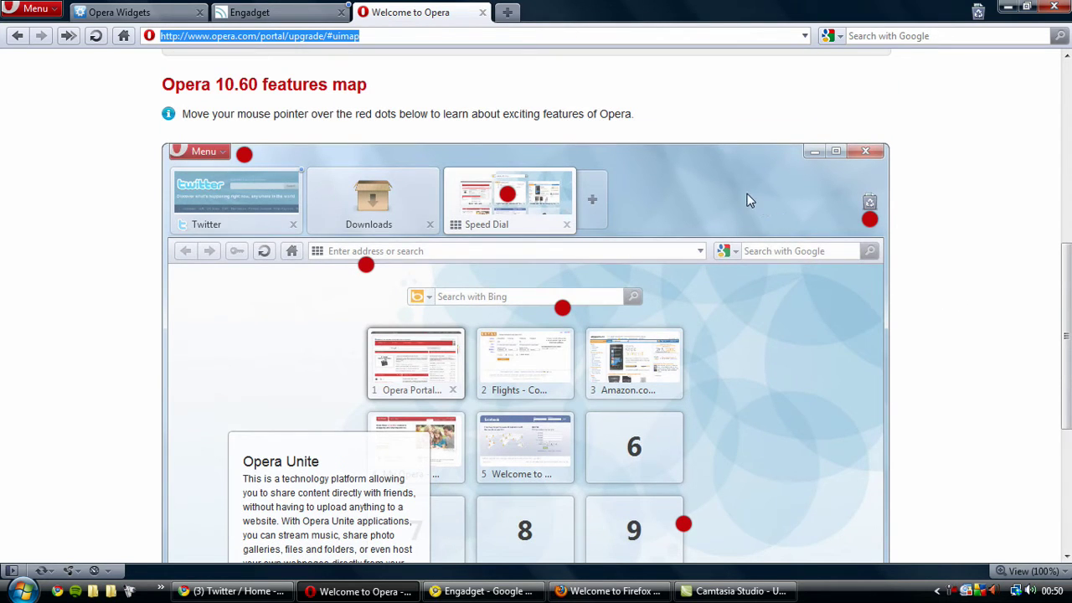
{"action": "mouse_move", "coordinate": [864, 217]}
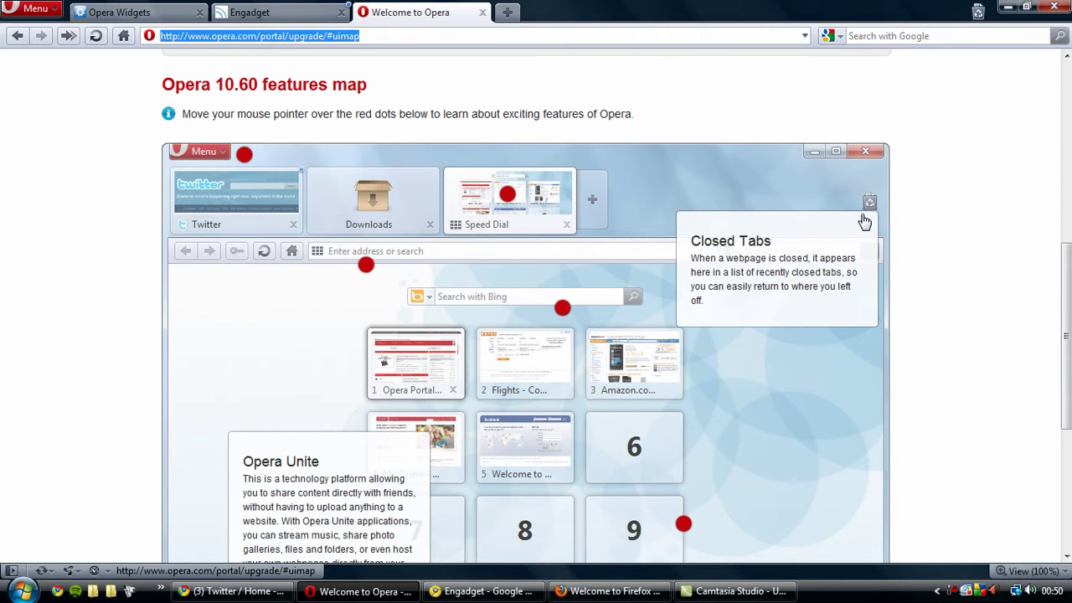
- Open a new Speed Dial tab in Opera and compare Firefox's blank new tab
{"action": "left_click", "coordinate": [506, 13]}
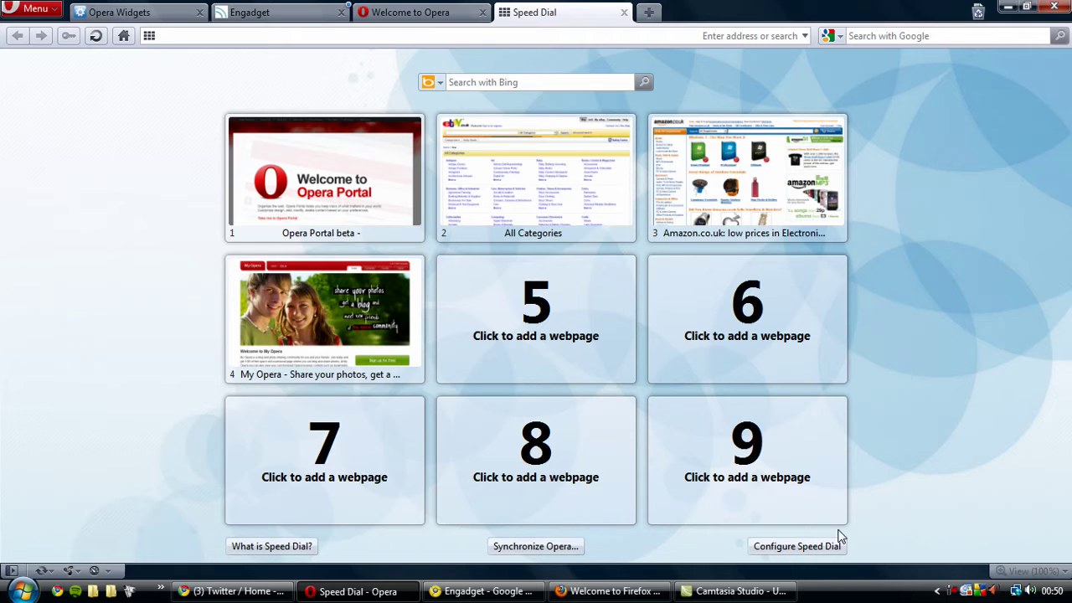
{"action": "left_click", "coordinate": [607, 591]}
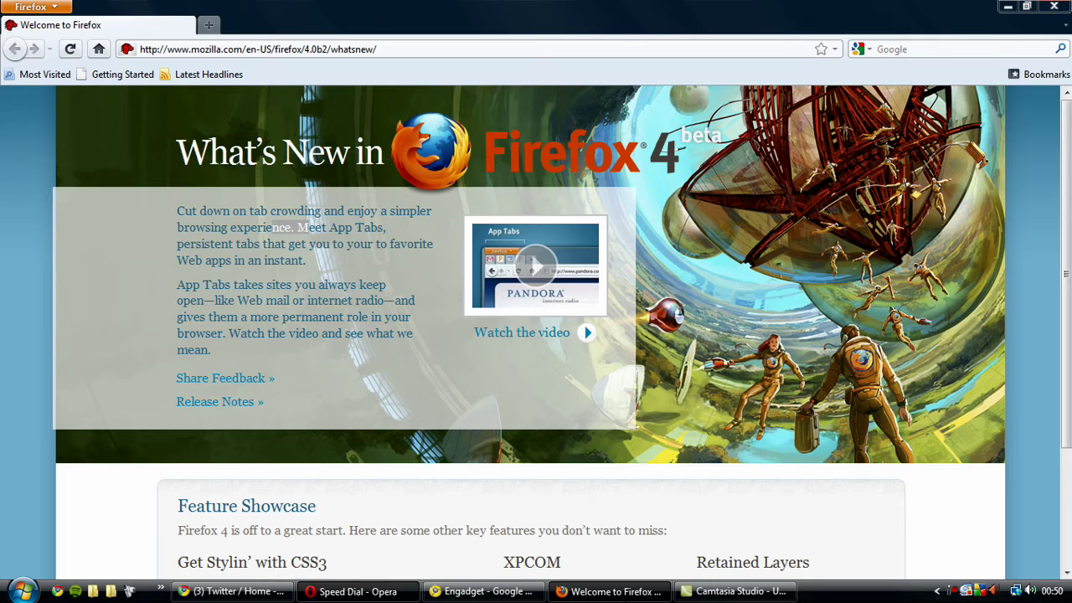
{"action": "left_click", "coordinate": [210, 25]}
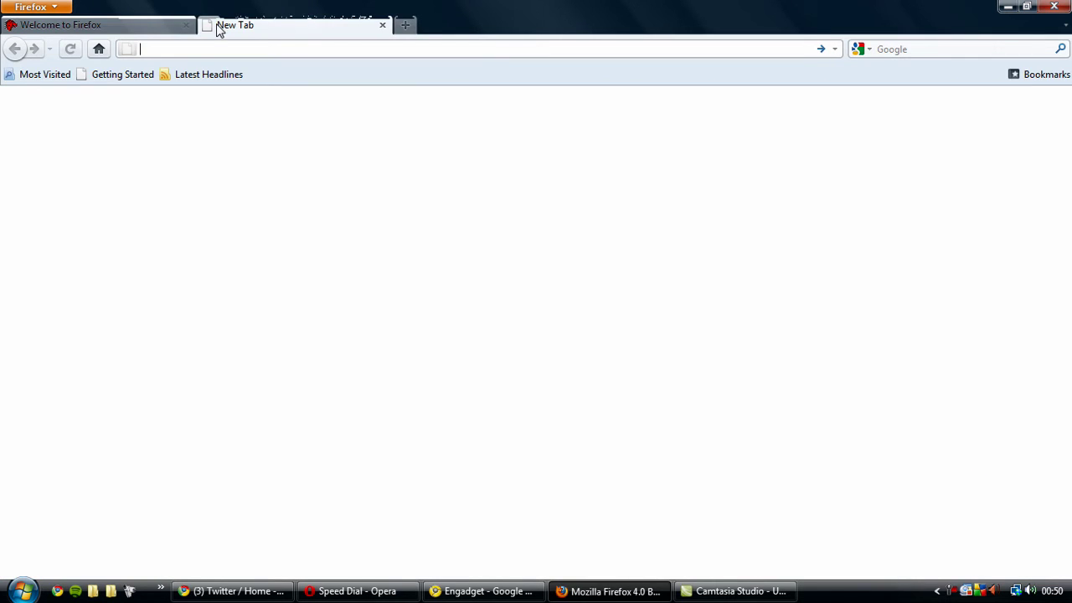
{"action": "left_click", "coordinate": [645, 591]}
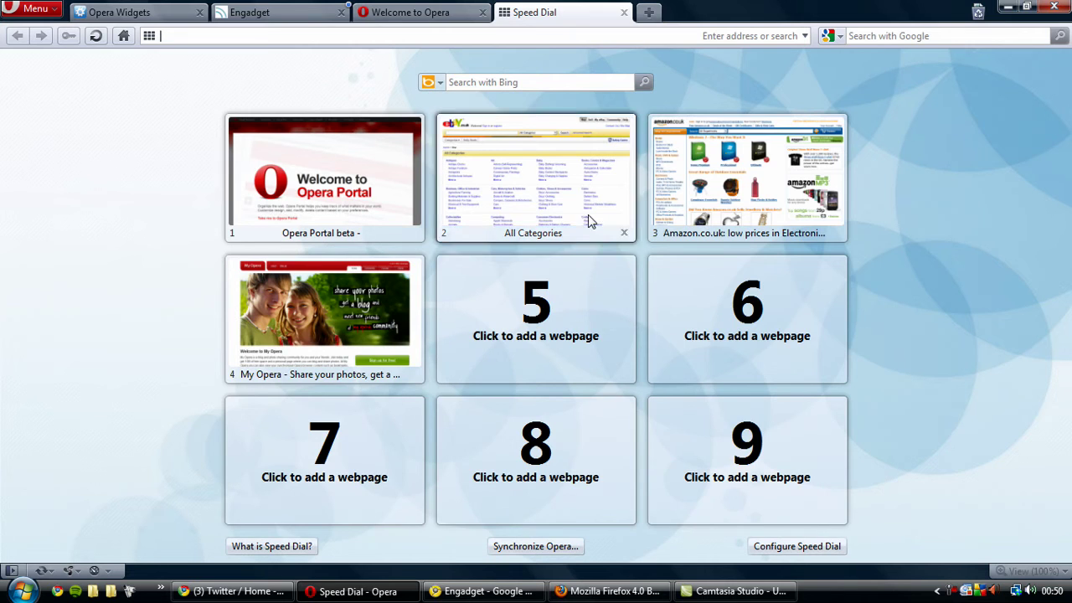
- Try adding a webpage to Speed Dial tile 5, then cancel, leaving it empty
{"action": "left_click", "coordinate": [518, 322]}
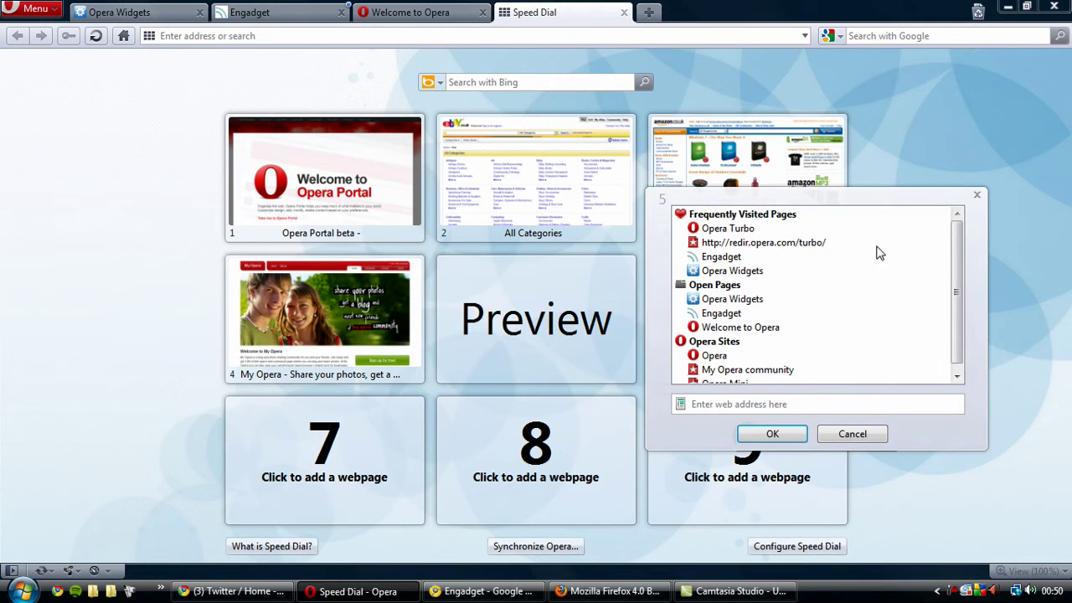
{"action": "left_click", "coordinate": [852, 434]}
{"action": "left_click", "coordinate": [586, 335]}
{"action": "left_click_drag", "start_coordinate": [957, 277], "coordinate": [957, 293]}
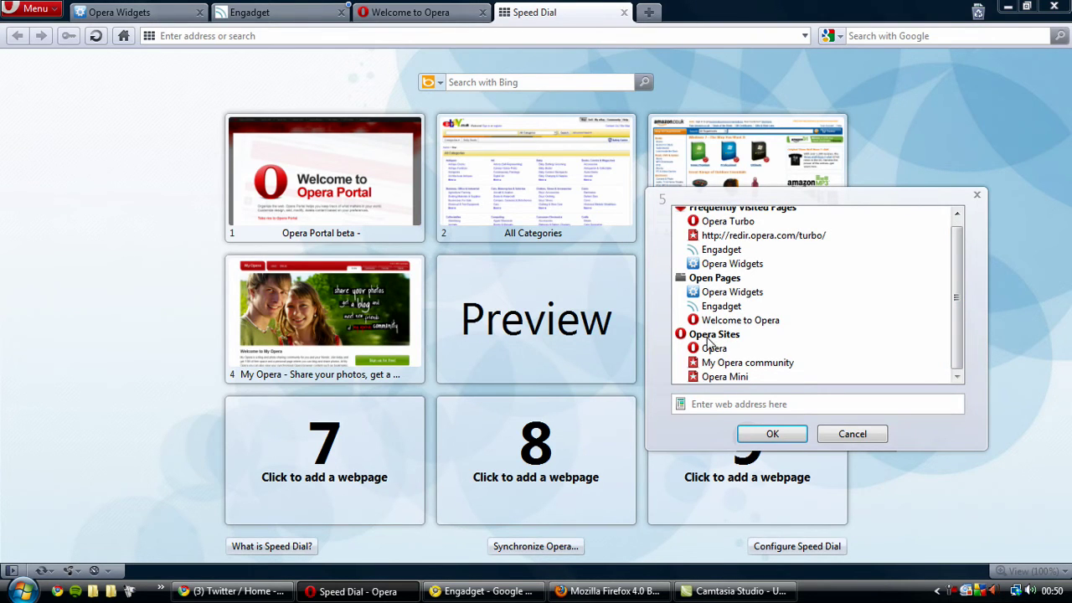
{"action": "left_click", "coordinate": [851, 433]}
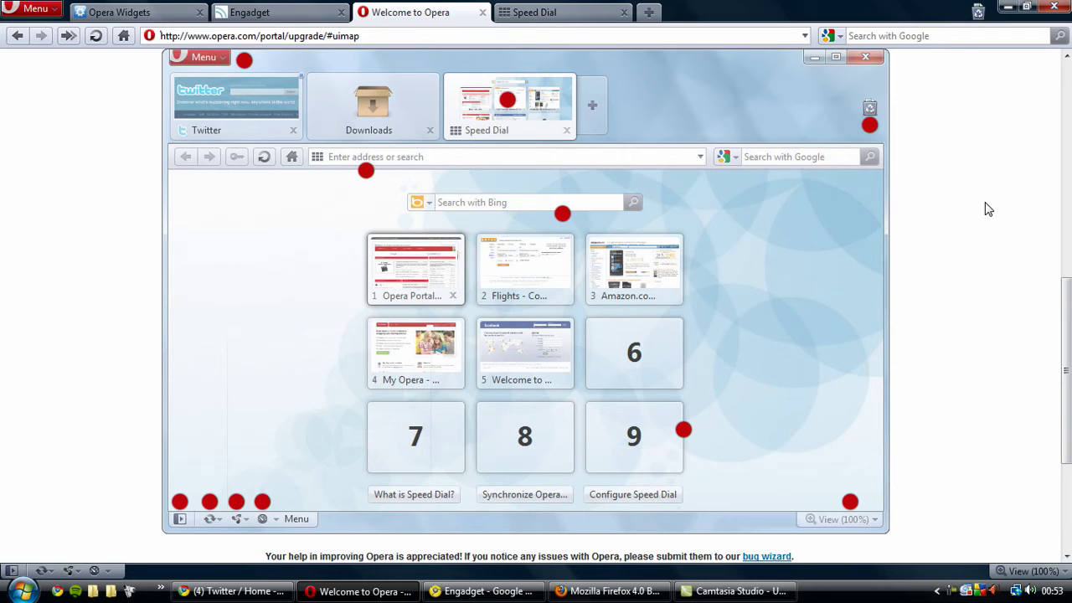
- Open Opera's Engadget tab and Alt+Tab between it and Chrome's Engadget window
{"action": "left_click", "coordinate": [251, 13]}
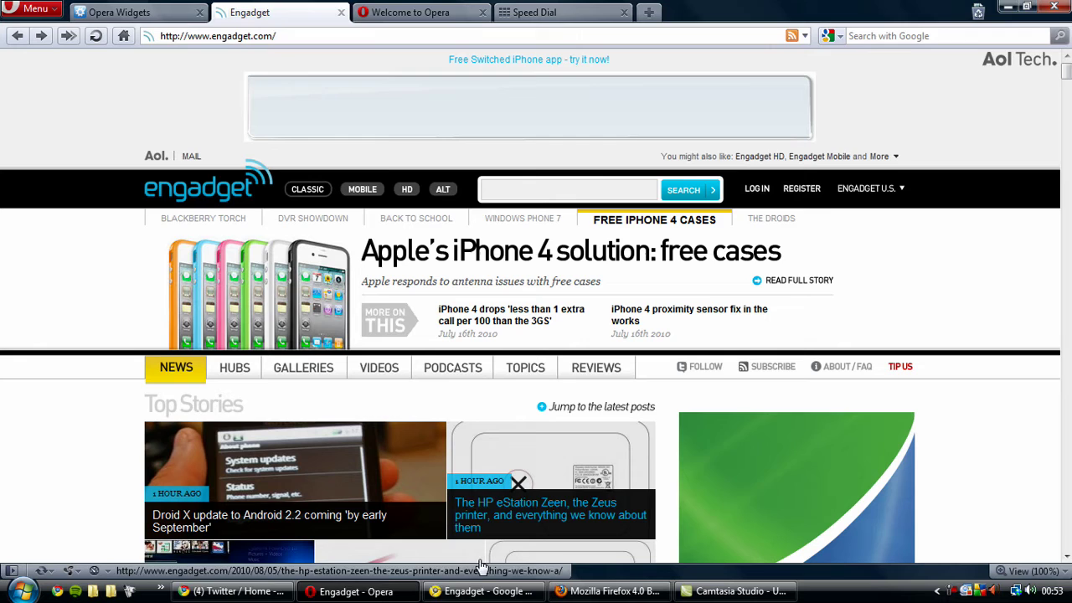
{"action": "left_click", "coordinate": [488, 591]}
{"action": "key", "text": "alt+Tab"}
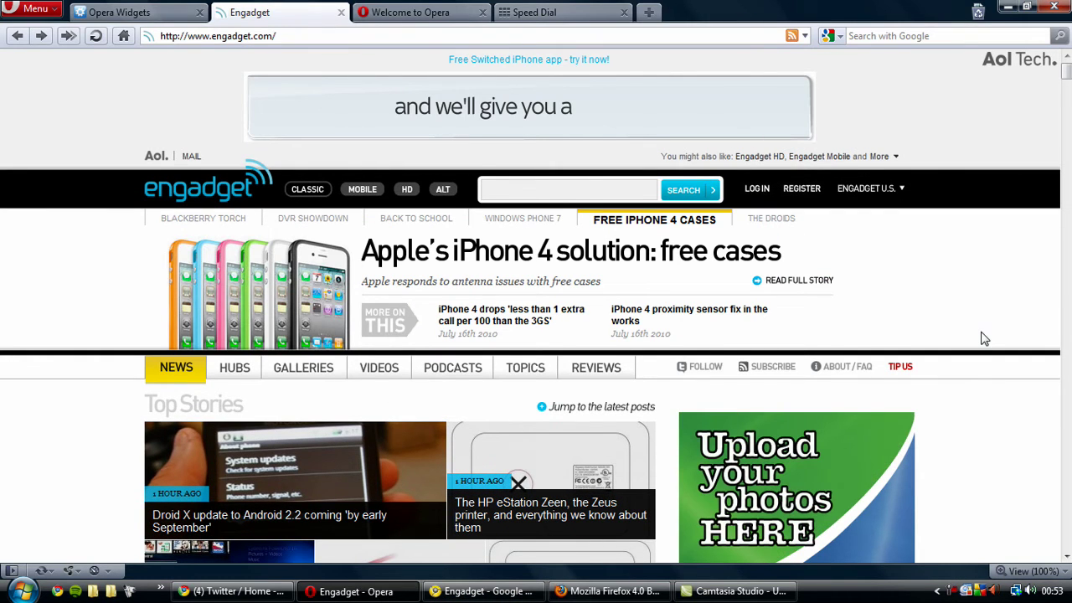
{"action": "key", "text": "alt+Tab"}
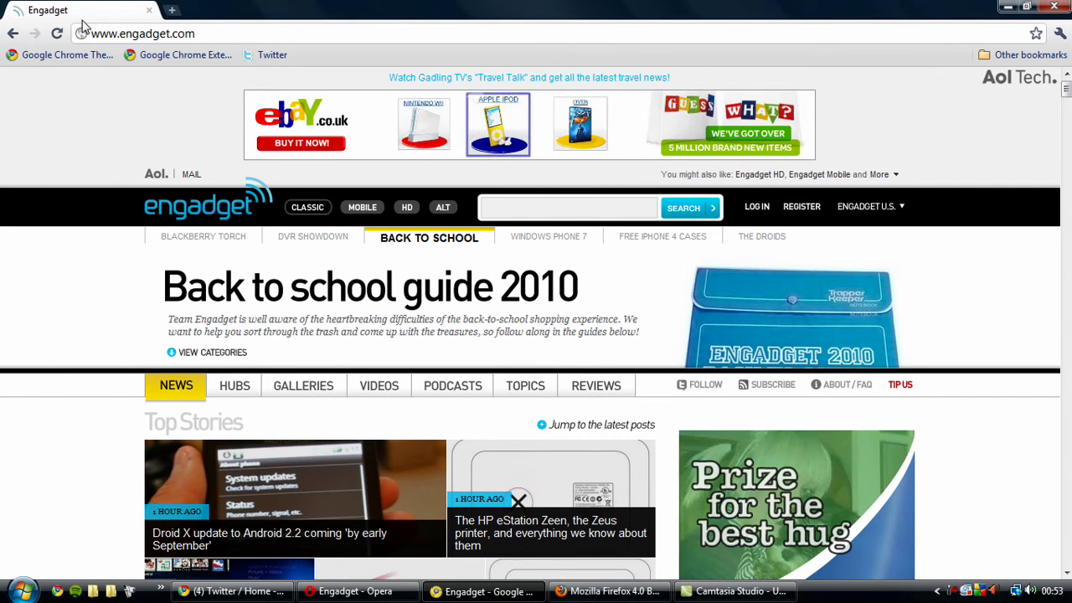
- Scroll Chrome's Engadget home page down and back up to the top
{"action": "scroll", "coordinate": [771, 237], "scroll_direction": "down", "scroll_amount": 5}
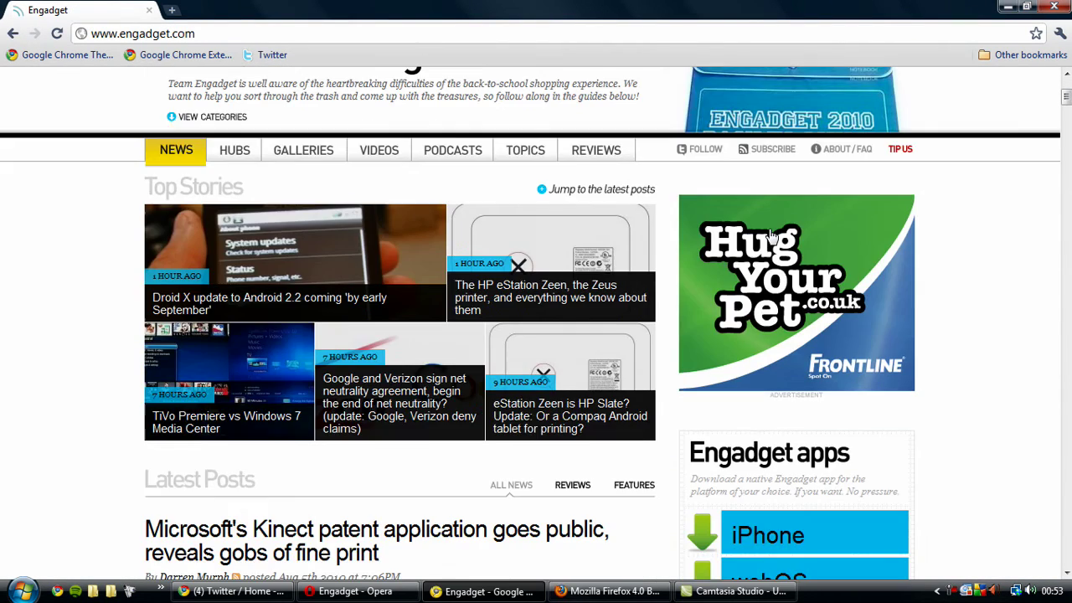
{"action": "scroll", "coordinate": [771, 237], "scroll_direction": "down", "scroll_amount": 2}
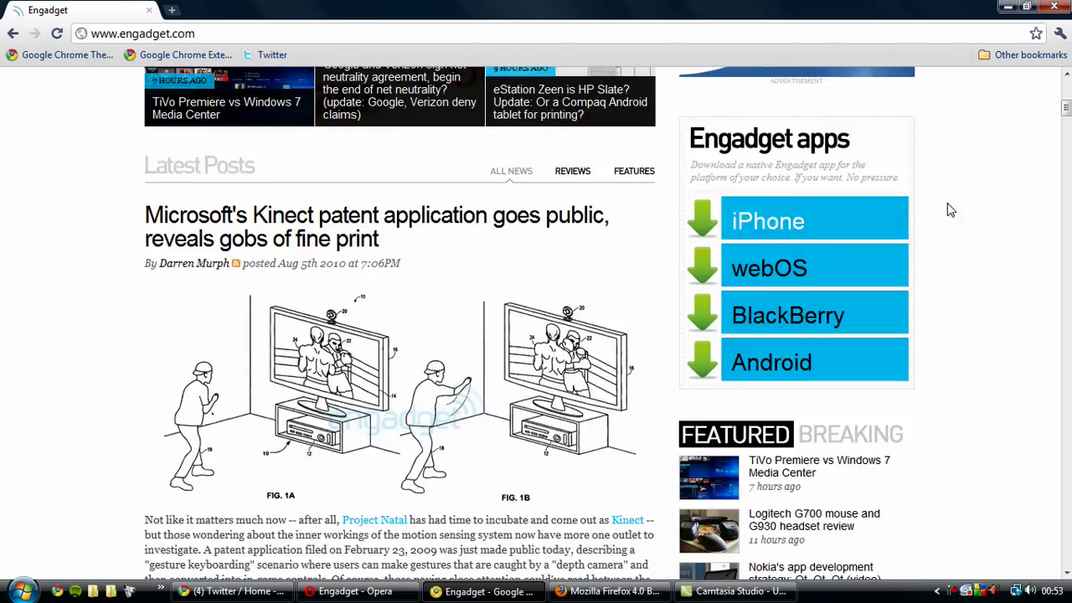
{"action": "scroll", "coordinate": [840, 242], "scroll_direction": "down", "scroll_amount": 20}
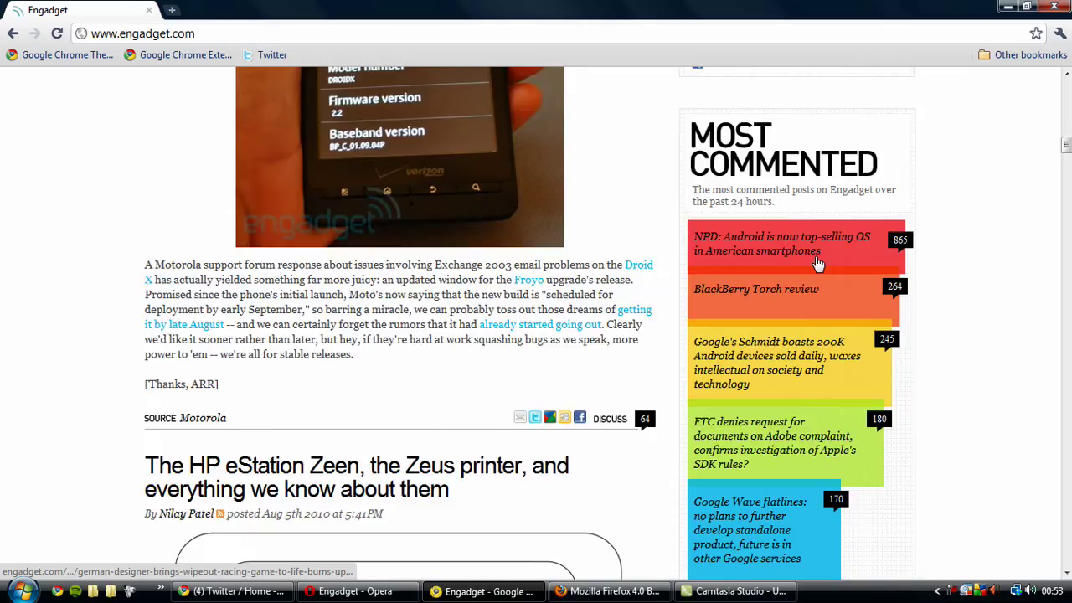
{"action": "scroll", "coordinate": [818, 263], "scroll_direction": "down", "scroll_amount": 3}
{"action": "scroll", "coordinate": [818, 263], "scroll_direction": "up", "scroll_amount": 3}
{"action": "scroll", "coordinate": [818, 263], "scroll_direction": "up", "scroll_amount": 6}
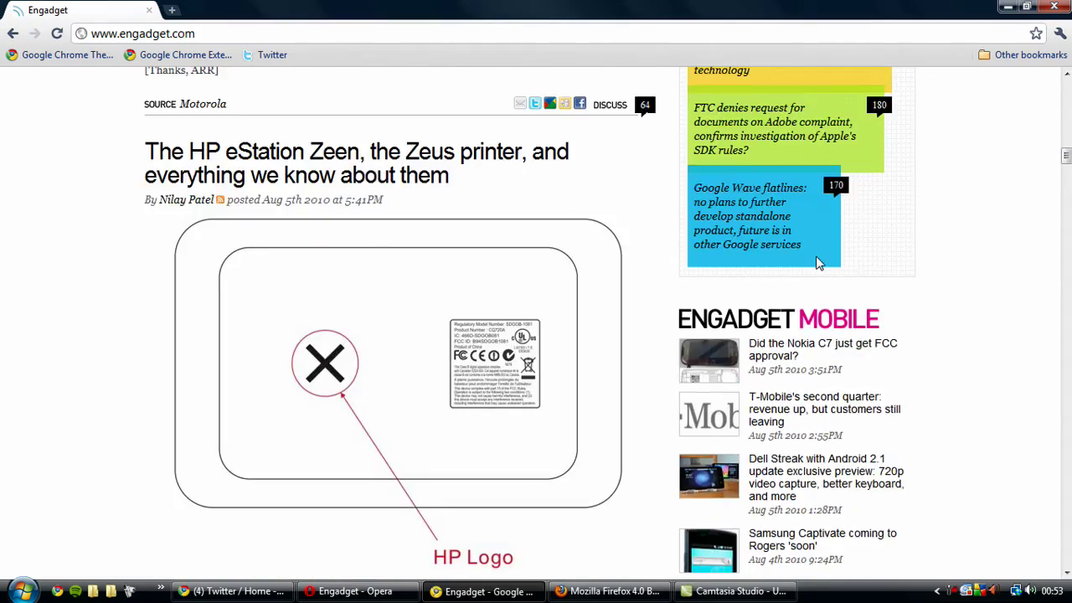
{"action": "scroll", "coordinate": [819, 263], "scroll_direction": "up", "scroll_amount": 20}
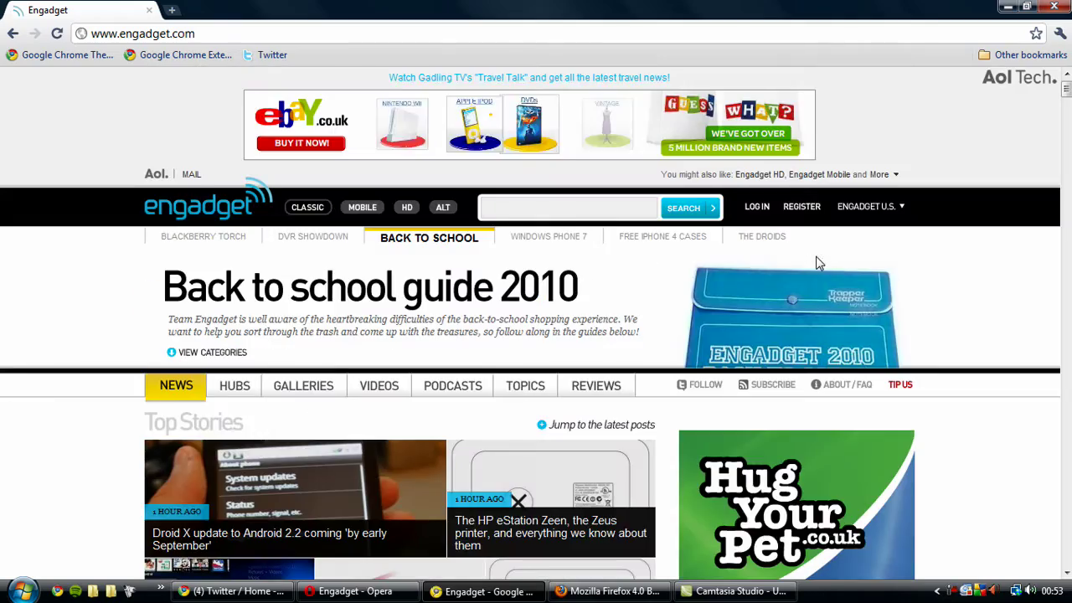
- Scroll Opera's Engadget page down to the Kinect article and back to the top
{"action": "left_click", "coordinate": [351, 591]}
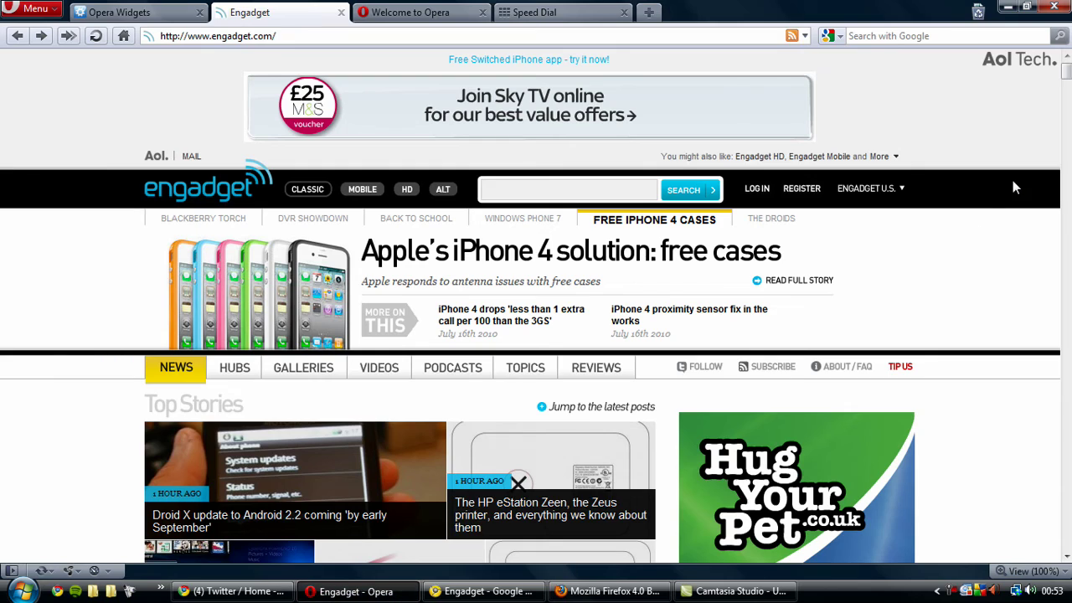
{"action": "scroll", "coordinate": [946, 258], "scroll_direction": "down", "scroll_amount": 3}
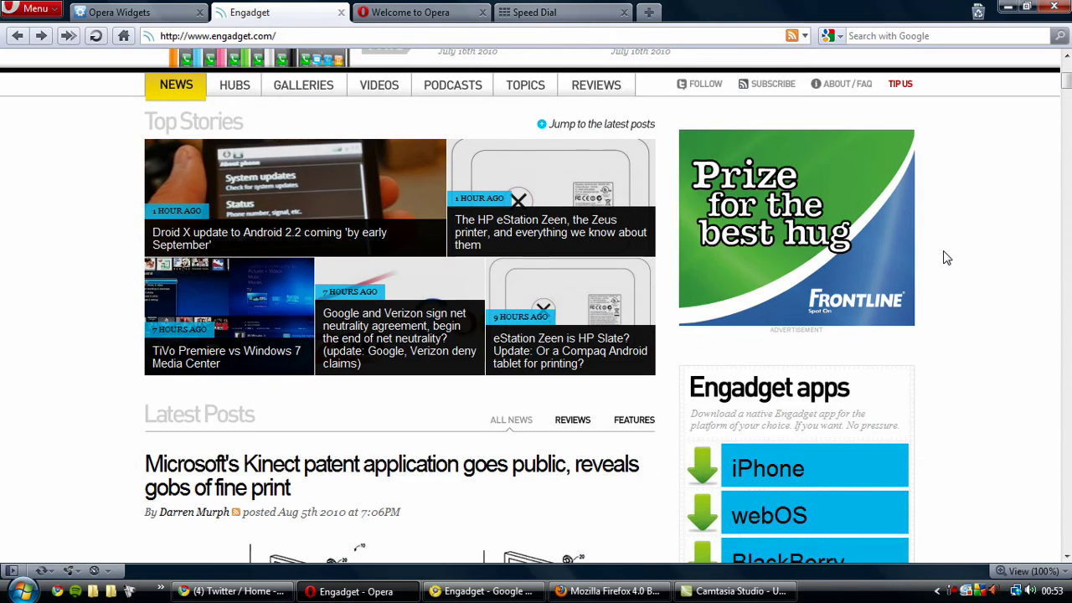
{"action": "scroll", "coordinate": [946, 258], "scroll_direction": "down", "scroll_amount": 2}
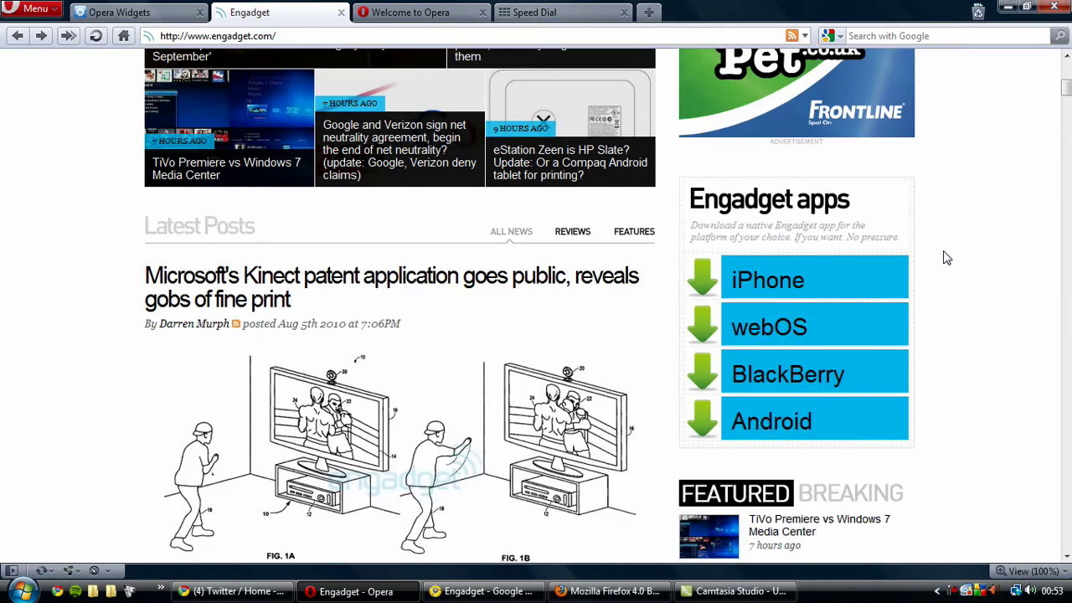
{"action": "scroll", "coordinate": [849, 282], "scroll_direction": "up", "scroll_amount": 1}
{"action": "scroll", "coordinate": [913, 299], "scroll_direction": "down", "scroll_amount": 8}
{"action": "scroll", "coordinate": [913, 299], "scroll_direction": "down", "scroll_amount": 20}
{"action": "scroll", "coordinate": [927, 293], "scroll_direction": "up", "scroll_amount": 20}
{"action": "scroll", "coordinate": [928, 291], "scroll_direction": "up", "scroll_amount": 20}
{"action": "scroll", "coordinate": [930, 291], "scroll_direction": "up", "scroll_amount": 4}
{"action": "scroll", "coordinate": [946, 306], "scroll_direction": "down", "scroll_amount": 8}
{"action": "scroll", "coordinate": [950, 304], "scroll_direction": "up", "scroll_amount": 8}
- Alt+Tab between Chrome and Opera, scrolling Engadget in each to compare smoothness
{"action": "key", "text": "alt+Tab"}
{"action": "scroll", "coordinate": [748, 243], "scroll_direction": "down", "scroll_amount": 2}
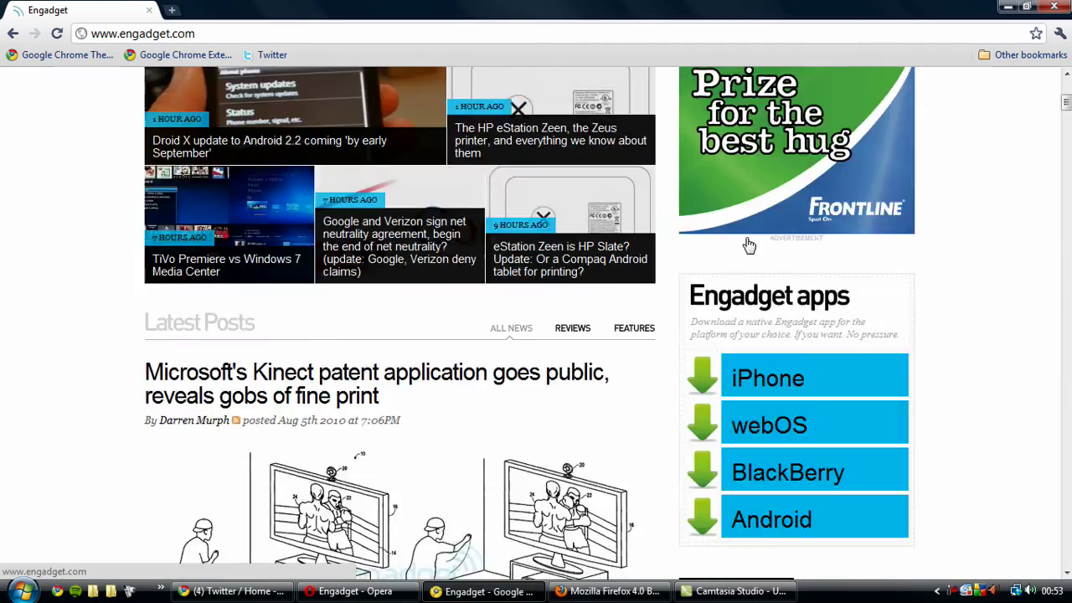
{"action": "scroll", "coordinate": [749, 251], "scroll_direction": "up", "scroll_amount": 5}
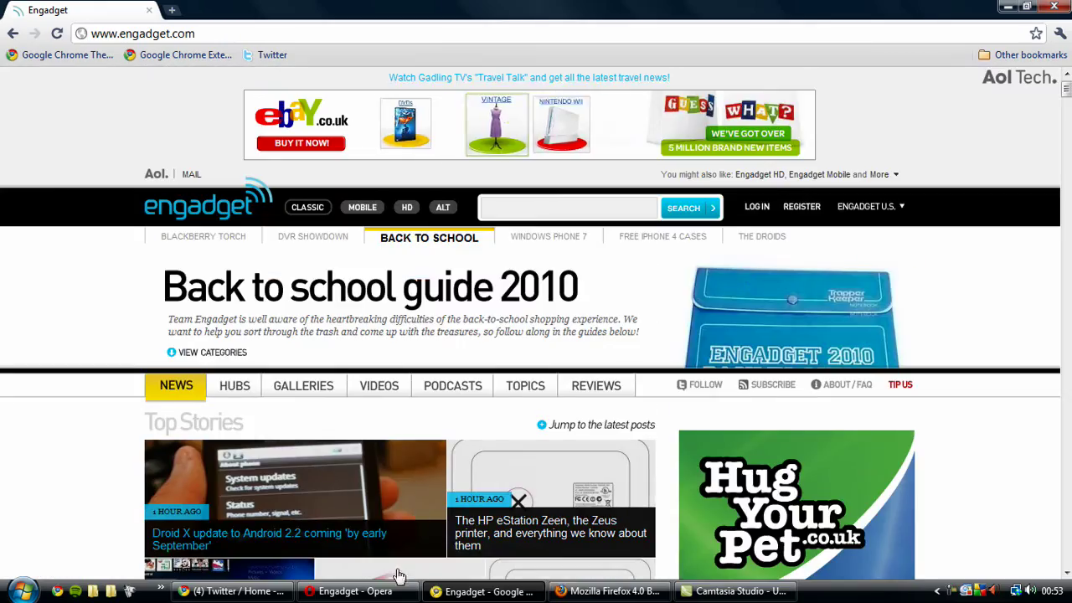
{"action": "key", "text": "alt+Tab"}
{"action": "scroll", "coordinate": [685, 277], "scroll_direction": "down", "scroll_amount": 2}
{"action": "scroll", "coordinate": [685, 277], "scroll_direction": "down", "scroll_amount": 6}
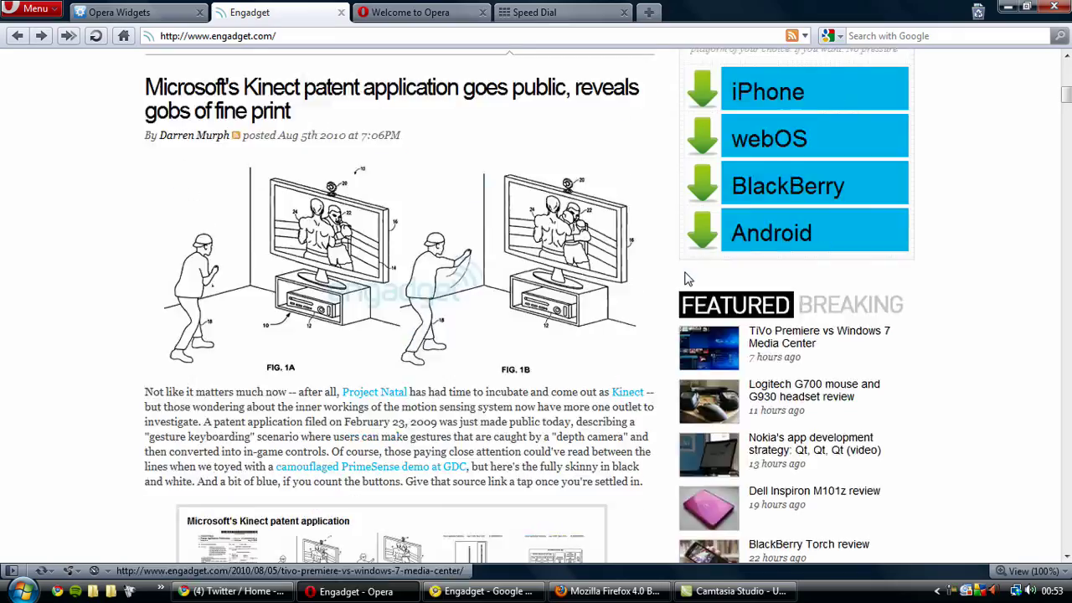
{"action": "scroll", "coordinate": [685, 280], "scroll_direction": "up", "scroll_amount": 6}
{"action": "scroll", "coordinate": [685, 284], "scroll_direction": "up", "scroll_amount": 3}
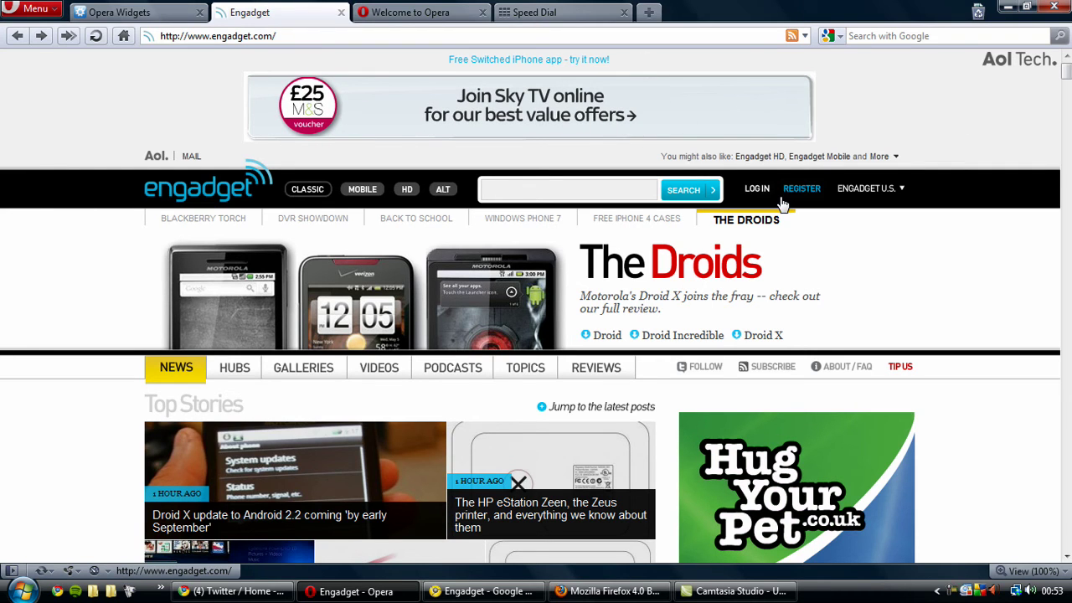
- Open the Appearance settings and select the Tab Bar on the Toolbars tab
{"action": "left_click", "coordinate": [54, 11]}
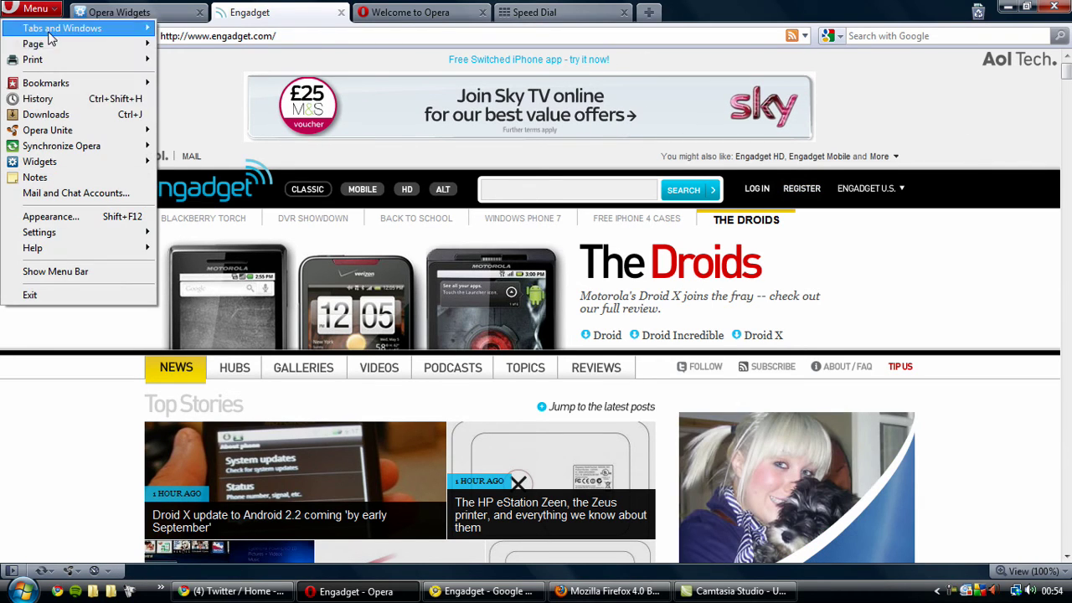
{"action": "left_click", "coordinate": [75, 224]}
{"action": "left_click", "coordinate": [346, 126]}
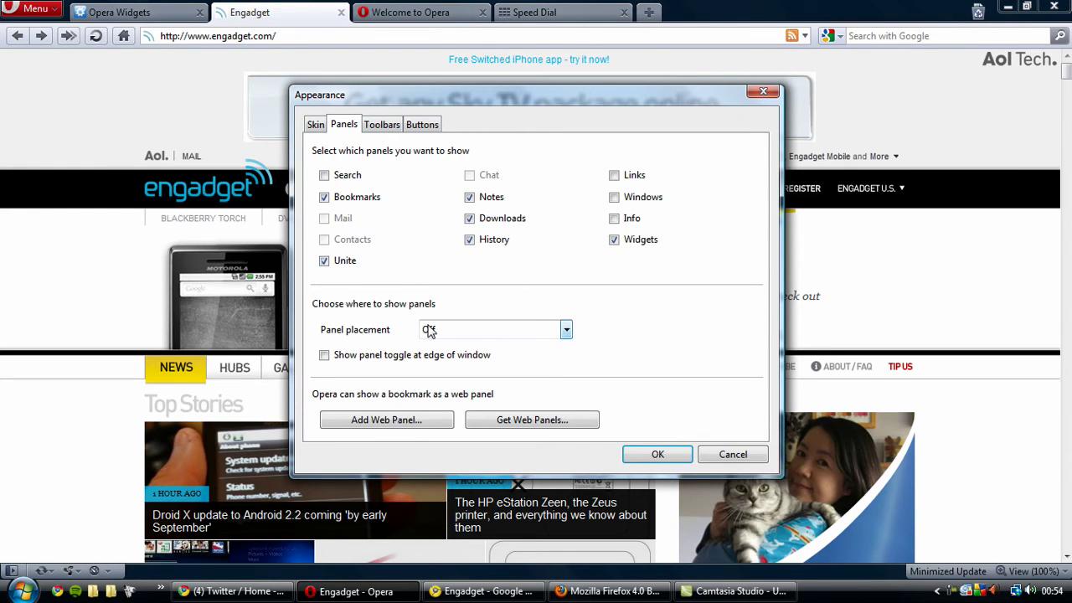
{"action": "left_click", "coordinate": [381, 125]}
{"action": "left_click", "coordinate": [343, 235]}
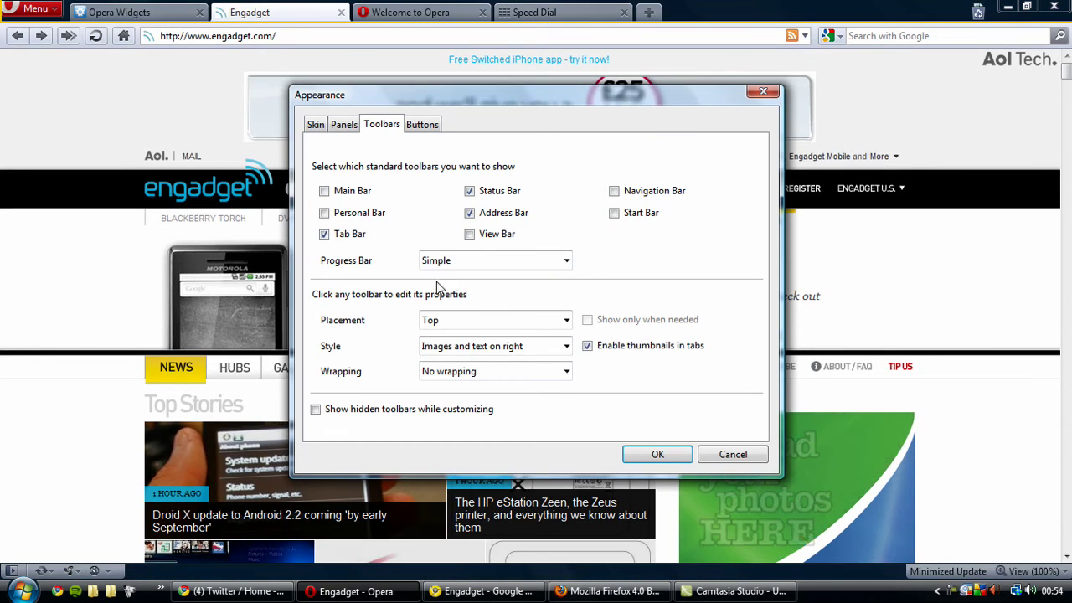
- Try Tab Bar styles icons only, text only and text below, then leave Images and text on right
{"action": "left_click", "coordinate": [498, 345]}
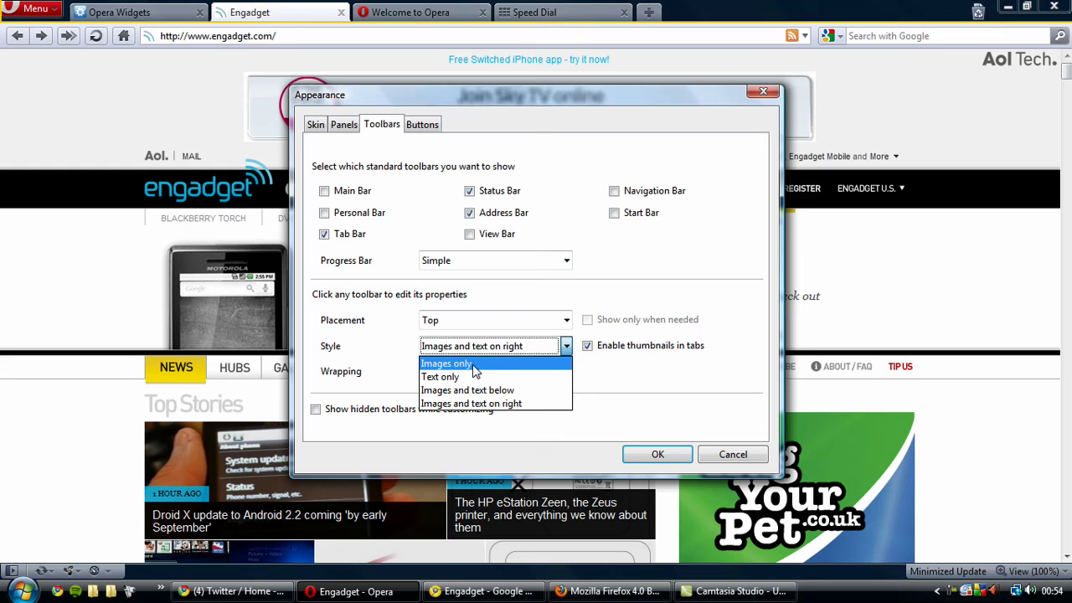
{"action": "left_click", "coordinate": [469, 361]}
{"action": "left_click", "coordinate": [567, 345]}
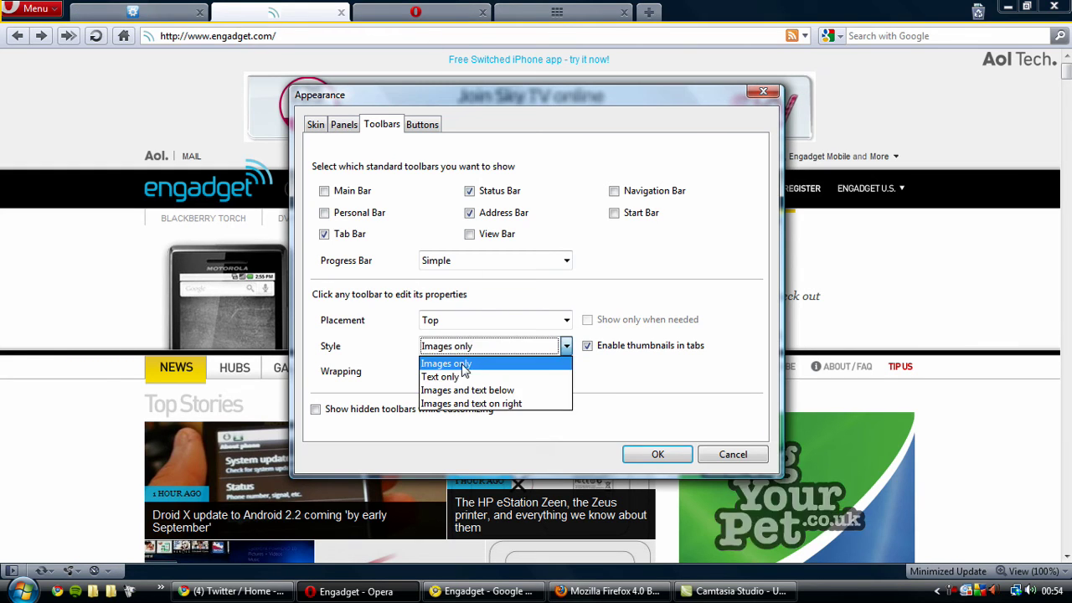
{"action": "left_click", "coordinate": [464, 374]}
{"action": "left_click", "coordinate": [494, 347]}
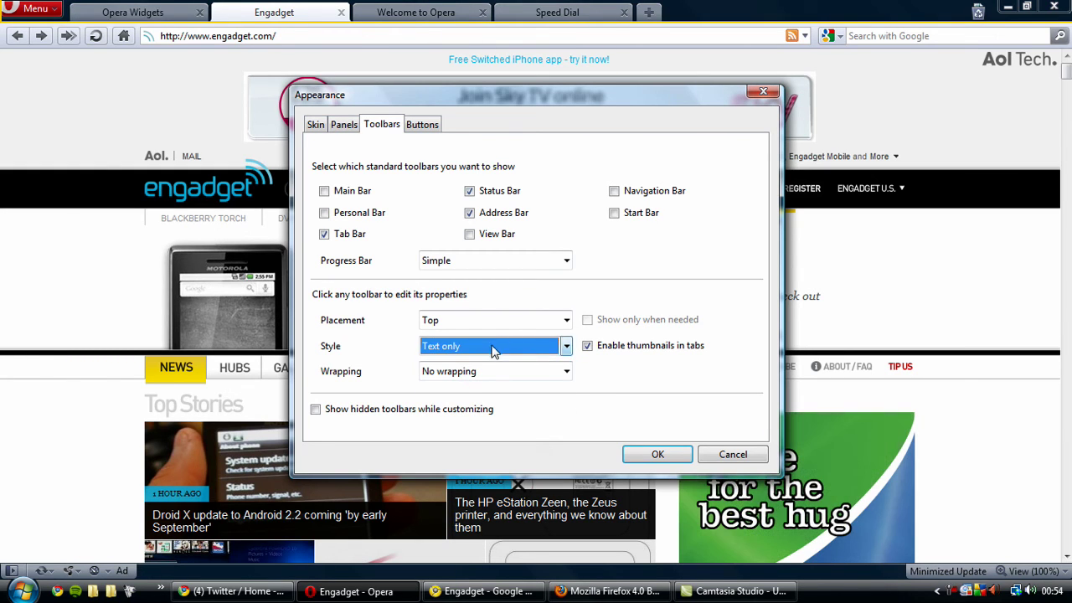
{"action": "left_click", "coordinate": [484, 390]}
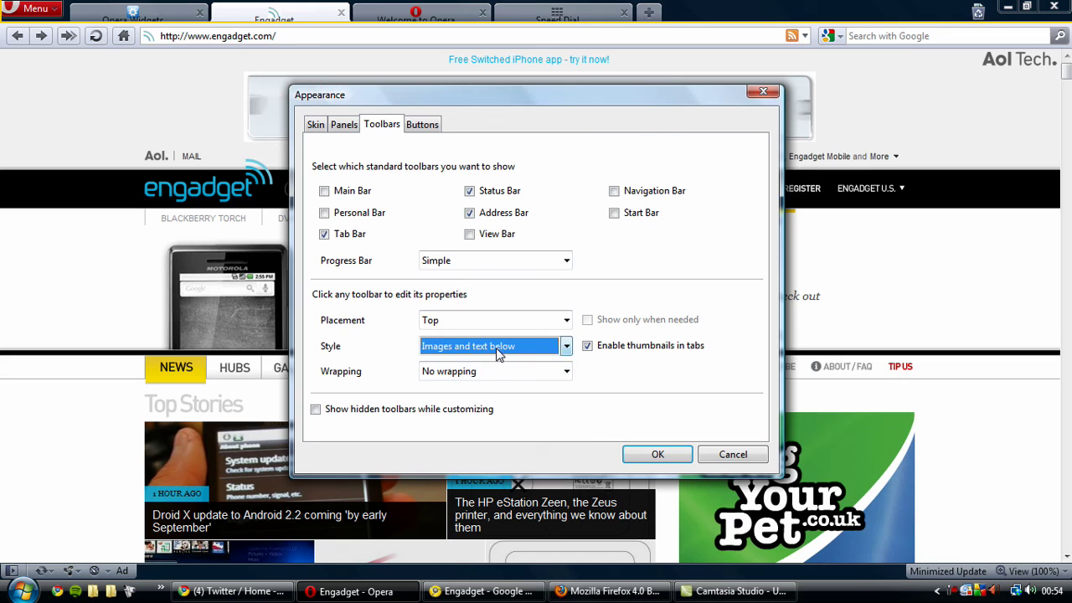
{"action": "left_click", "coordinate": [500, 350]}
{"action": "left_click", "coordinate": [476, 404]}
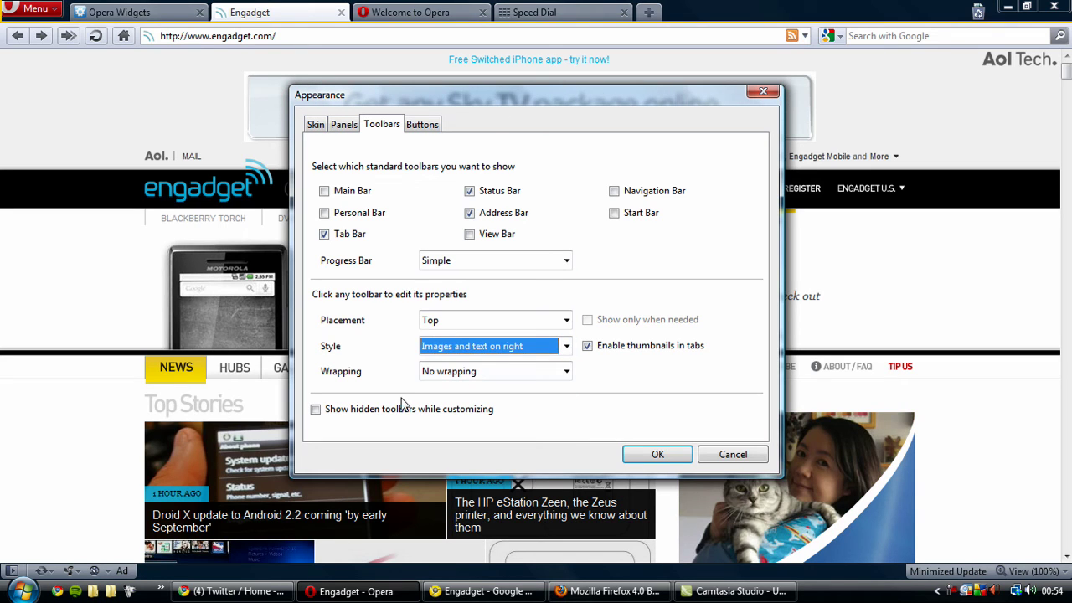
{"action": "left_click", "coordinate": [762, 93]}
{"action": "right_click", "coordinate": [550, 10]}
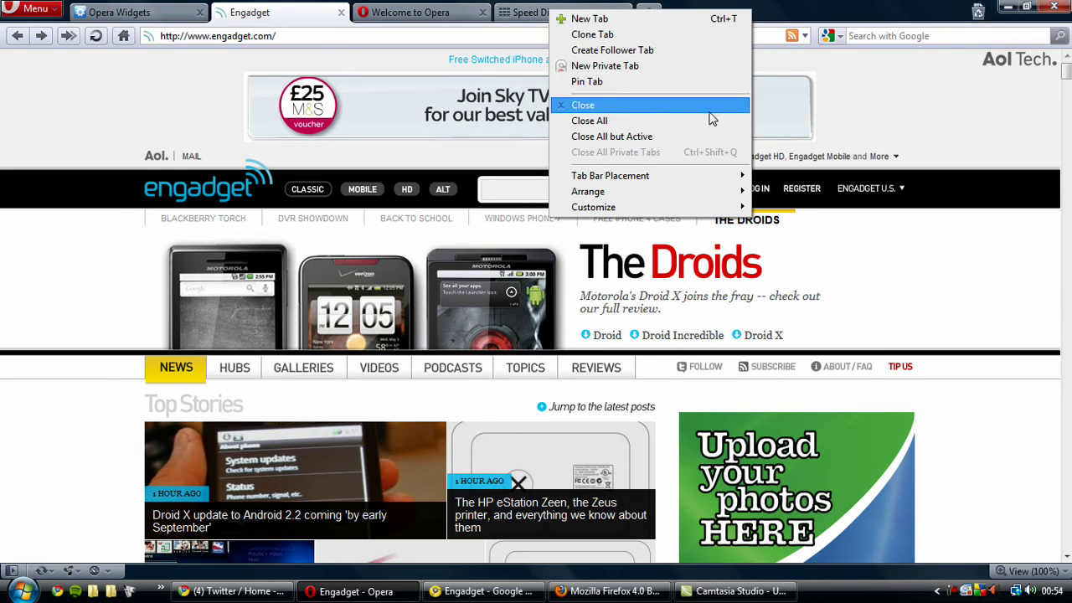
{"action": "left_click", "coordinate": [634, 14]}
{"action": "right_click", "coordinate": [574, 12]}
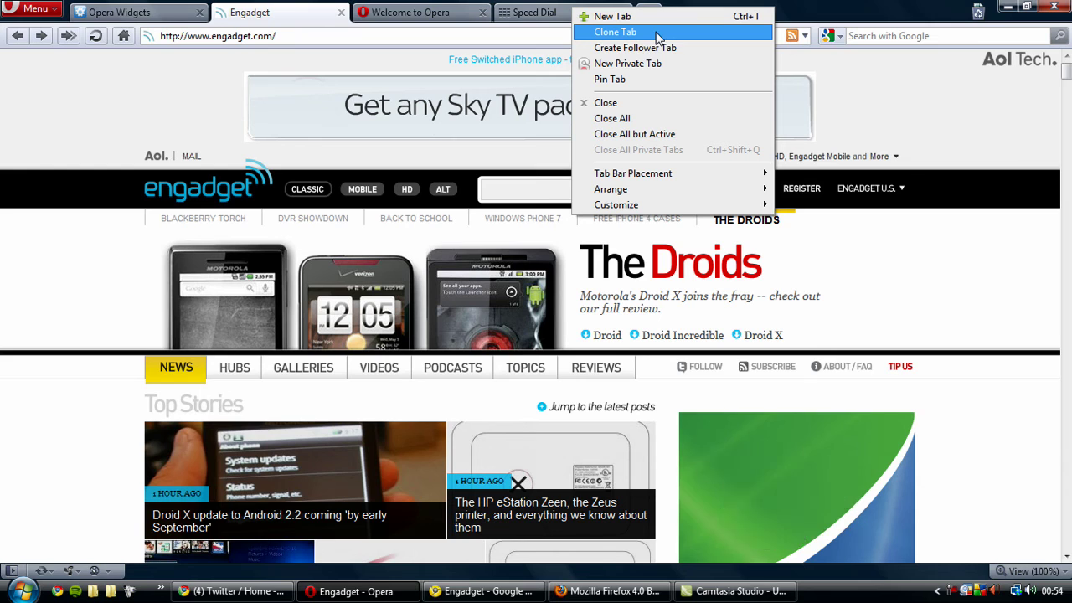
{"action": "left_click", "coordinate": [472, 531]}
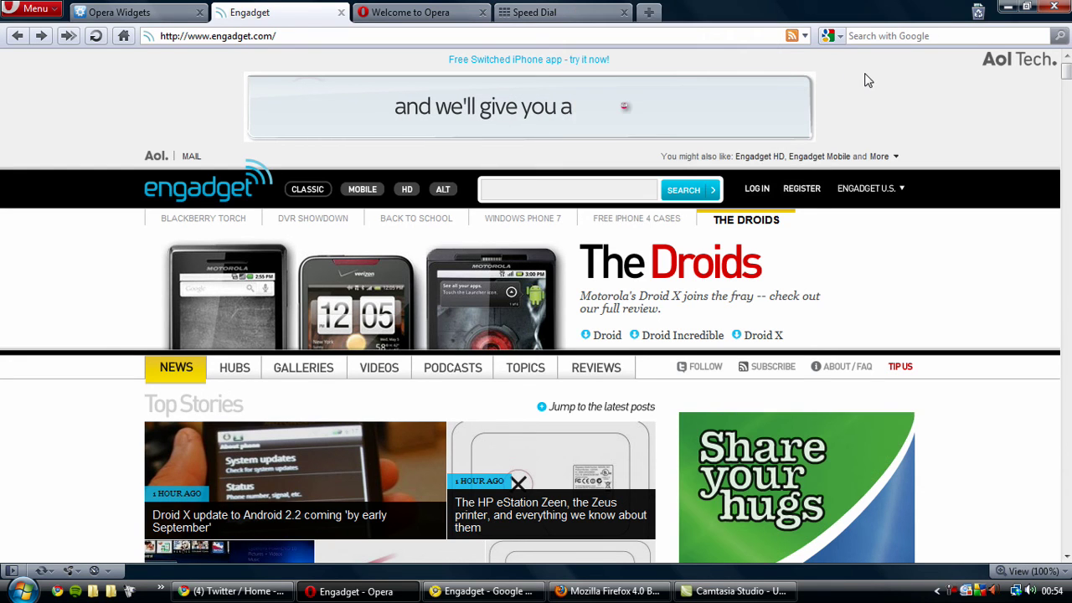
{"action": "left_click", "coordinate": [486, 591]}
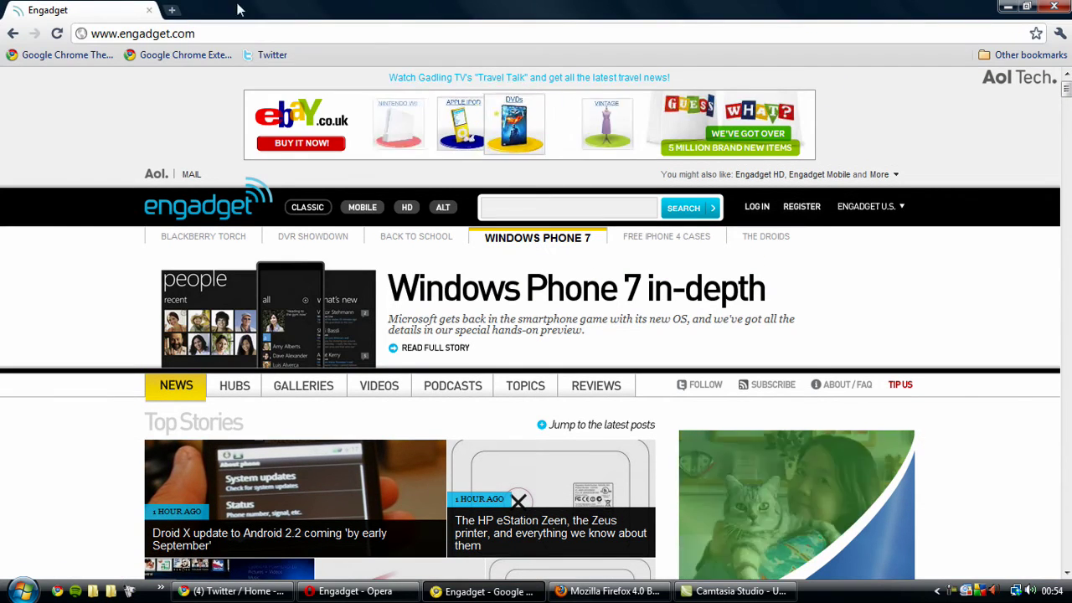
{"action": "right_click", "coordinate": [131, 11]}
{"action": "key", "text": "alt+Tab"}
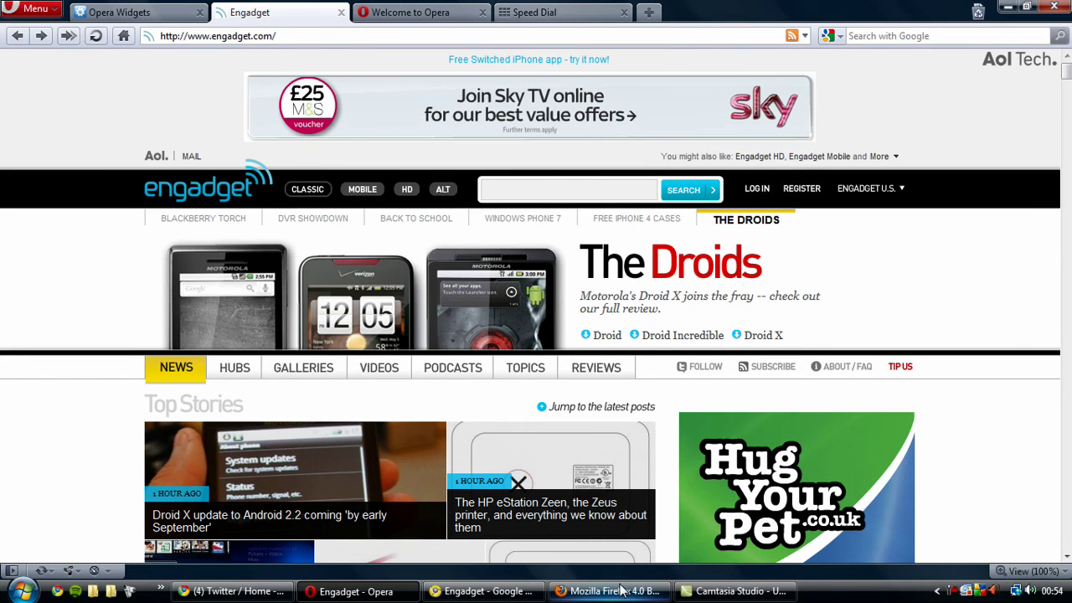
{"action": "mouse_move", "coordinate": [619, 592]}
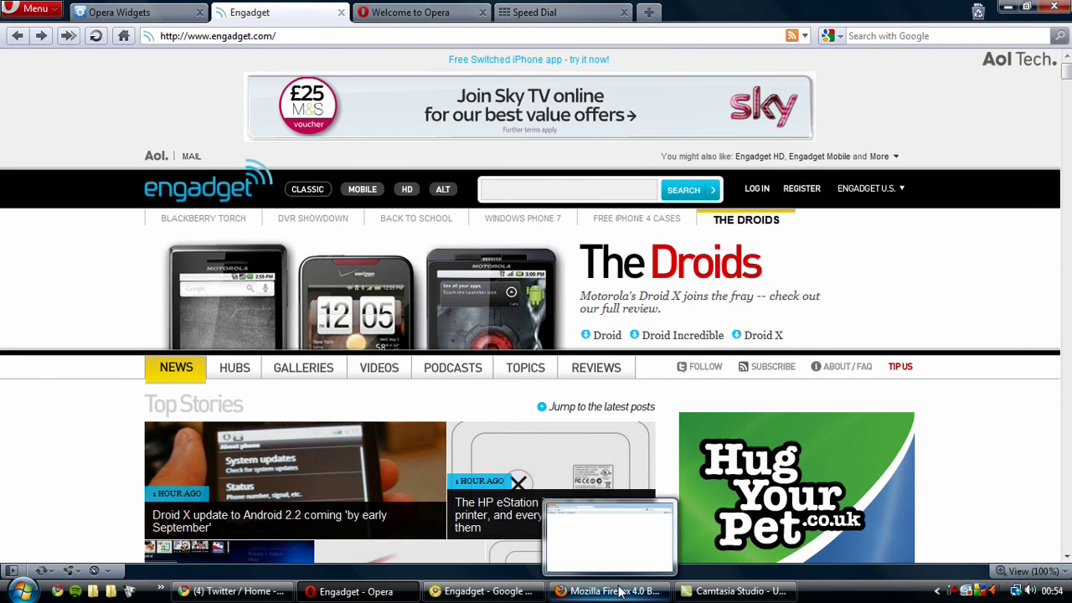
{"action": "right_click", "coordinate": [549, 19]}
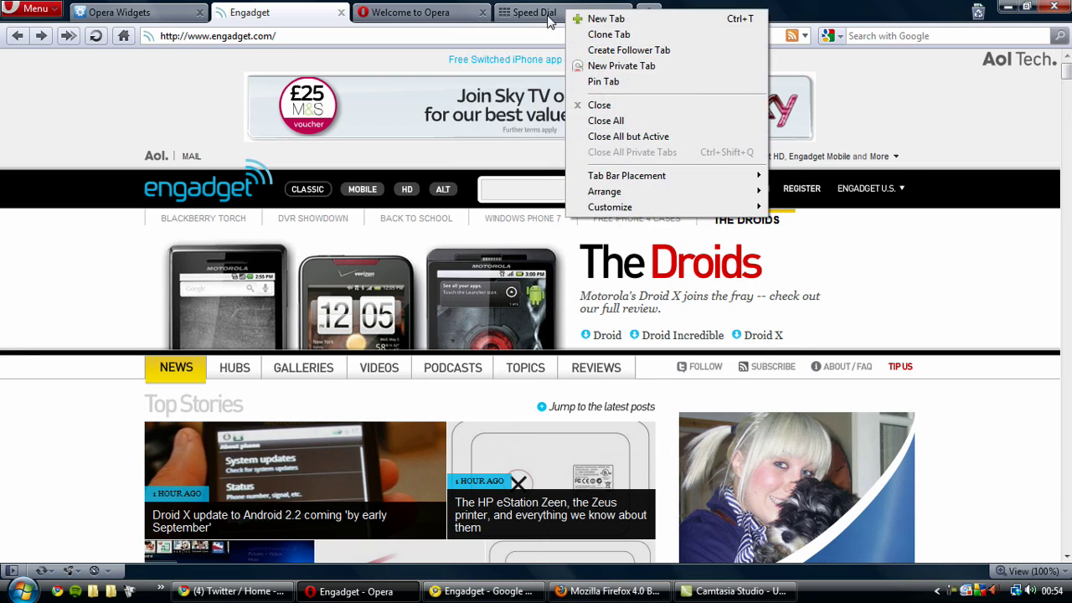
{"action": "left_click", "coordinate": [634, 66]}
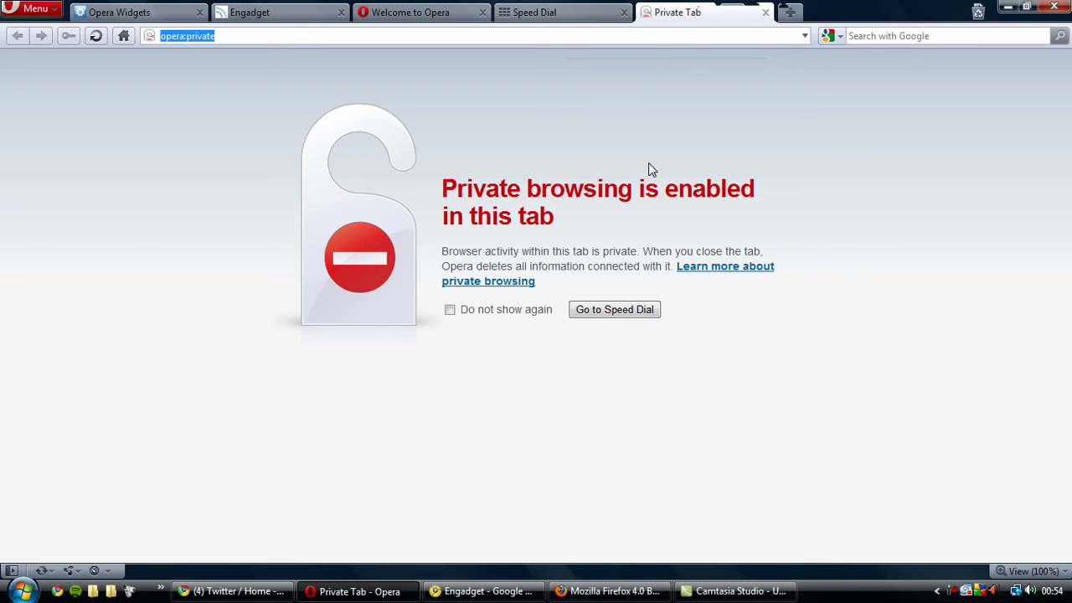
{"action": "left_click", "coordinate": [765, 13]}
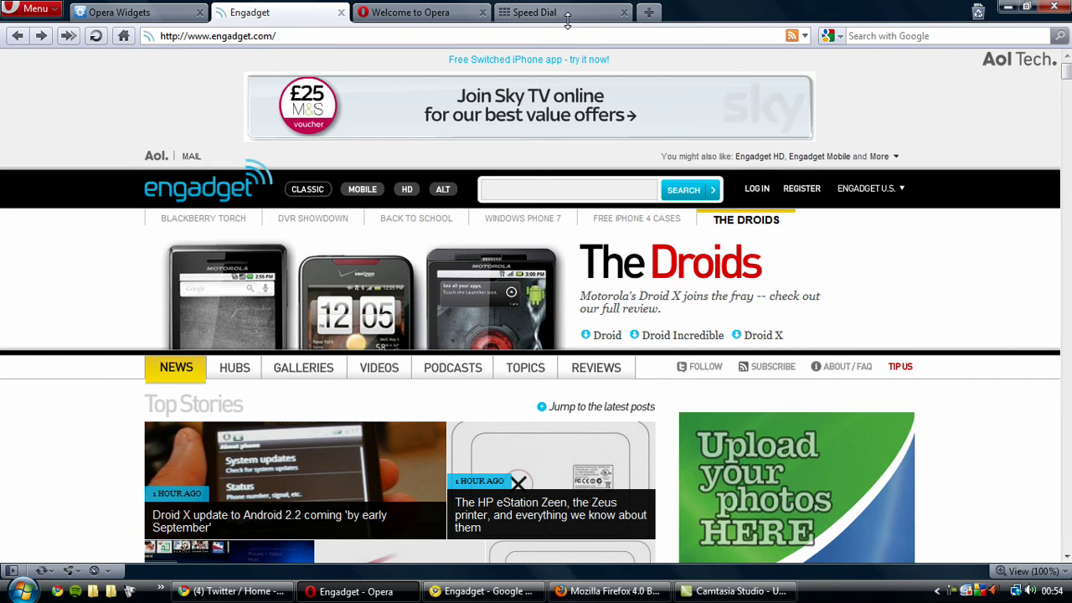
{"action": "left_click_drag", "start_coordinate": [567, 25], "coordinate": [557, 153]}
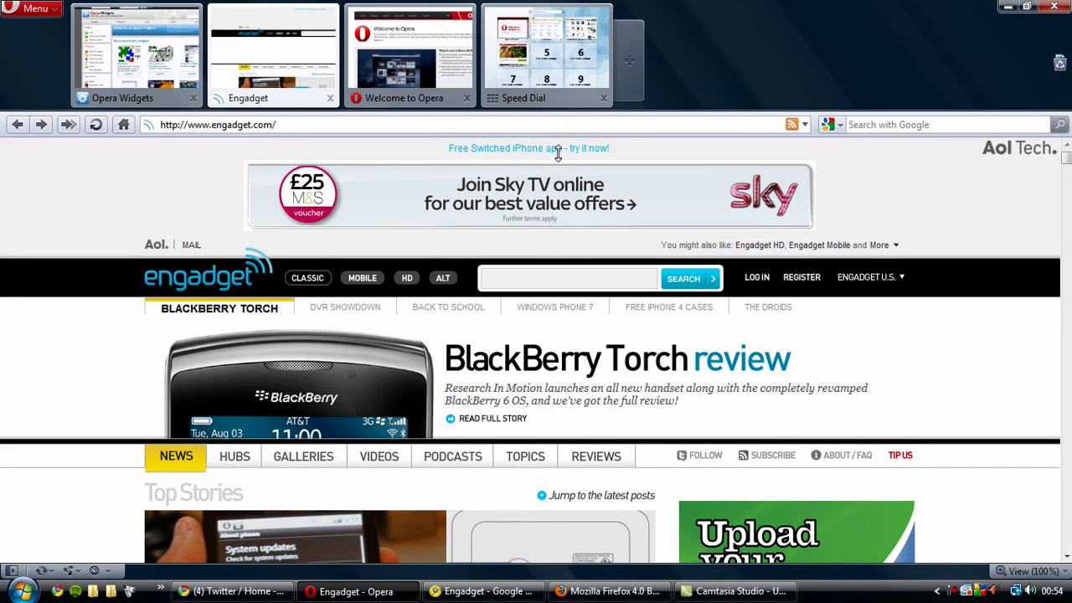
{"action": "left_click", "coordinate": [629, 55]}
{"action": "left_click", "coordinate": [740, 99]}
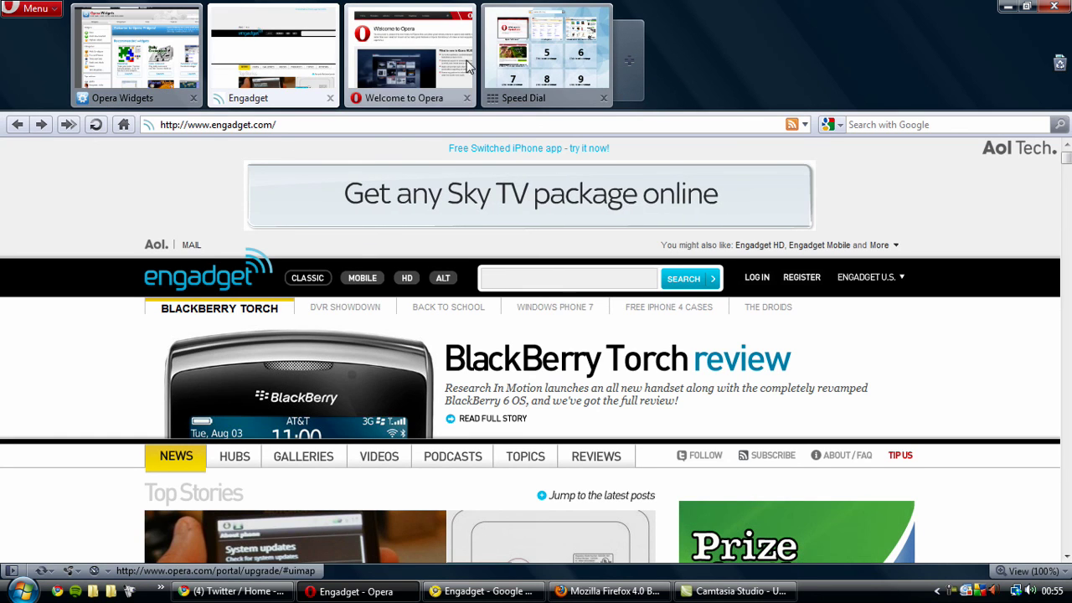
{"action": "left_click_drag", "start_coordinate": [553, 113], "coordinate": [554, 15]}
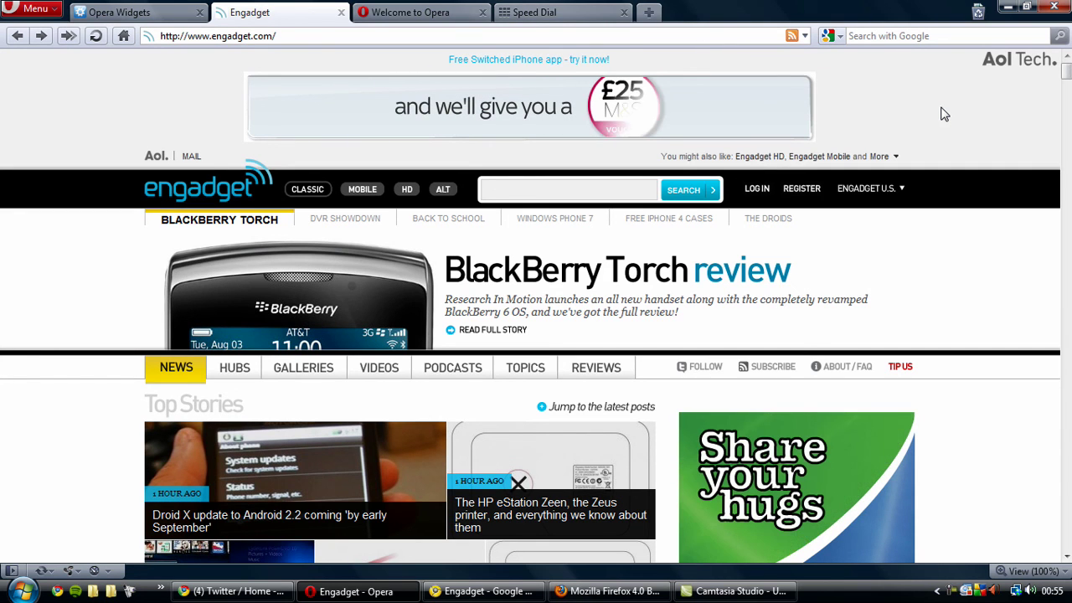
- Bring the Welcome to Opera tab forward and scroll through its 10.60 upgrade page
{"action": "left_click", "coordinate": [410, 11]}
{"action": "scroll", "coordinate": [1021, 241], "scroll_direction": "up", "scroll_amount": 7}
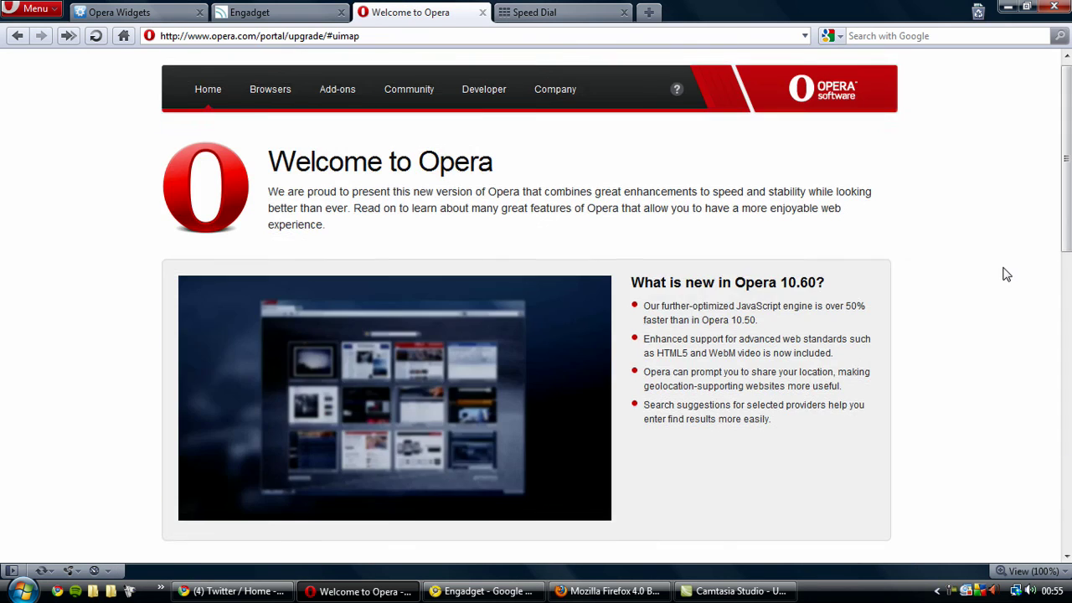
{"action": "scroll", "coordinate": [1029, 252], "scroll_direction": "down", "scroll_amount": 6}
{"action": "scroll", "coordinate": [1029, 251], "scroll_direction": "up", "scroll_amount": 6}
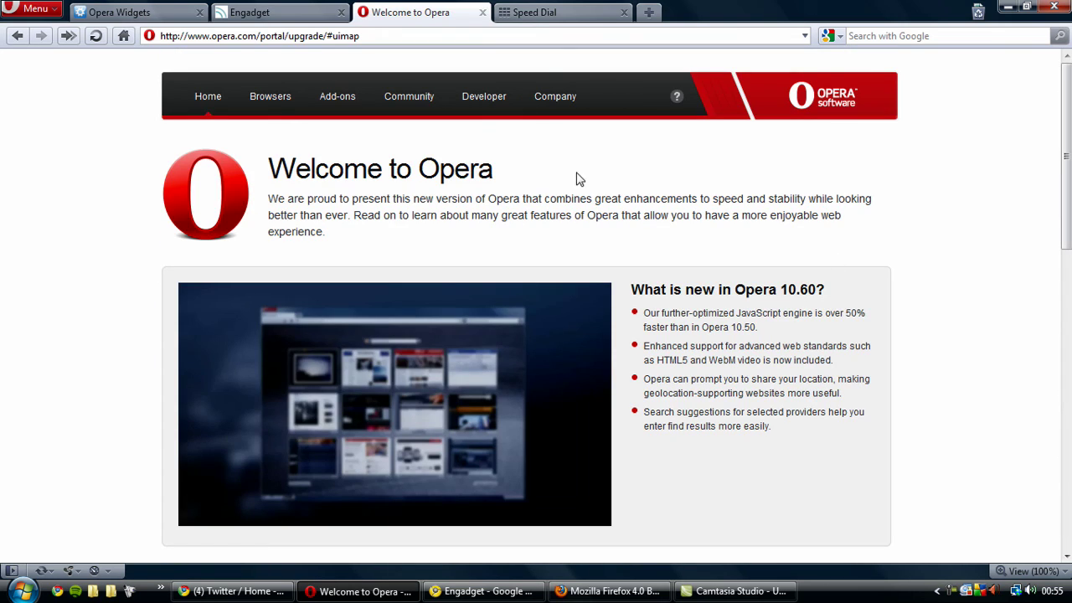